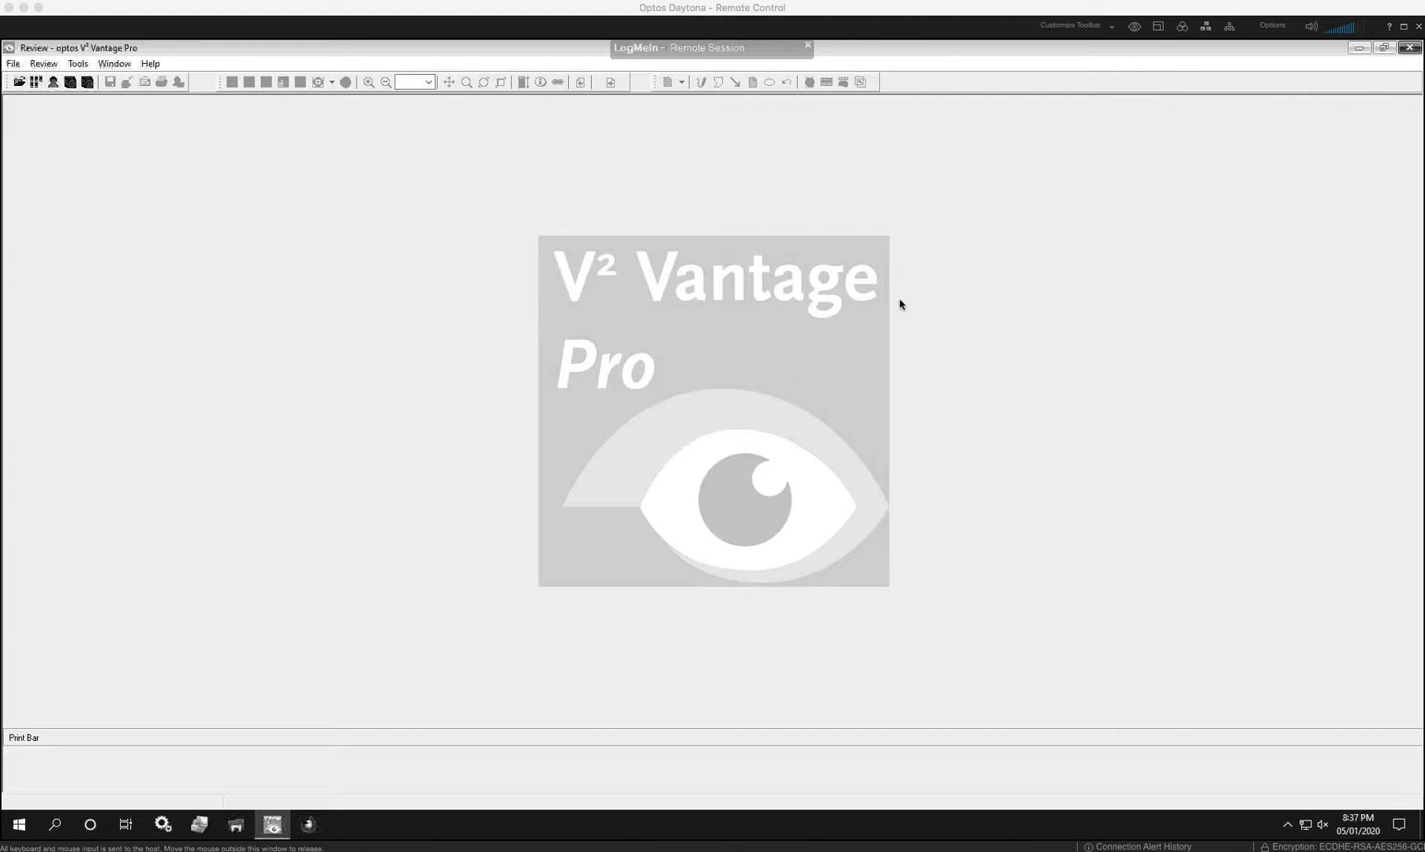
Close the V² Vantage Pro Review application on the remote computer
{"action": "left_click", "coordinate": [1231, 172]}
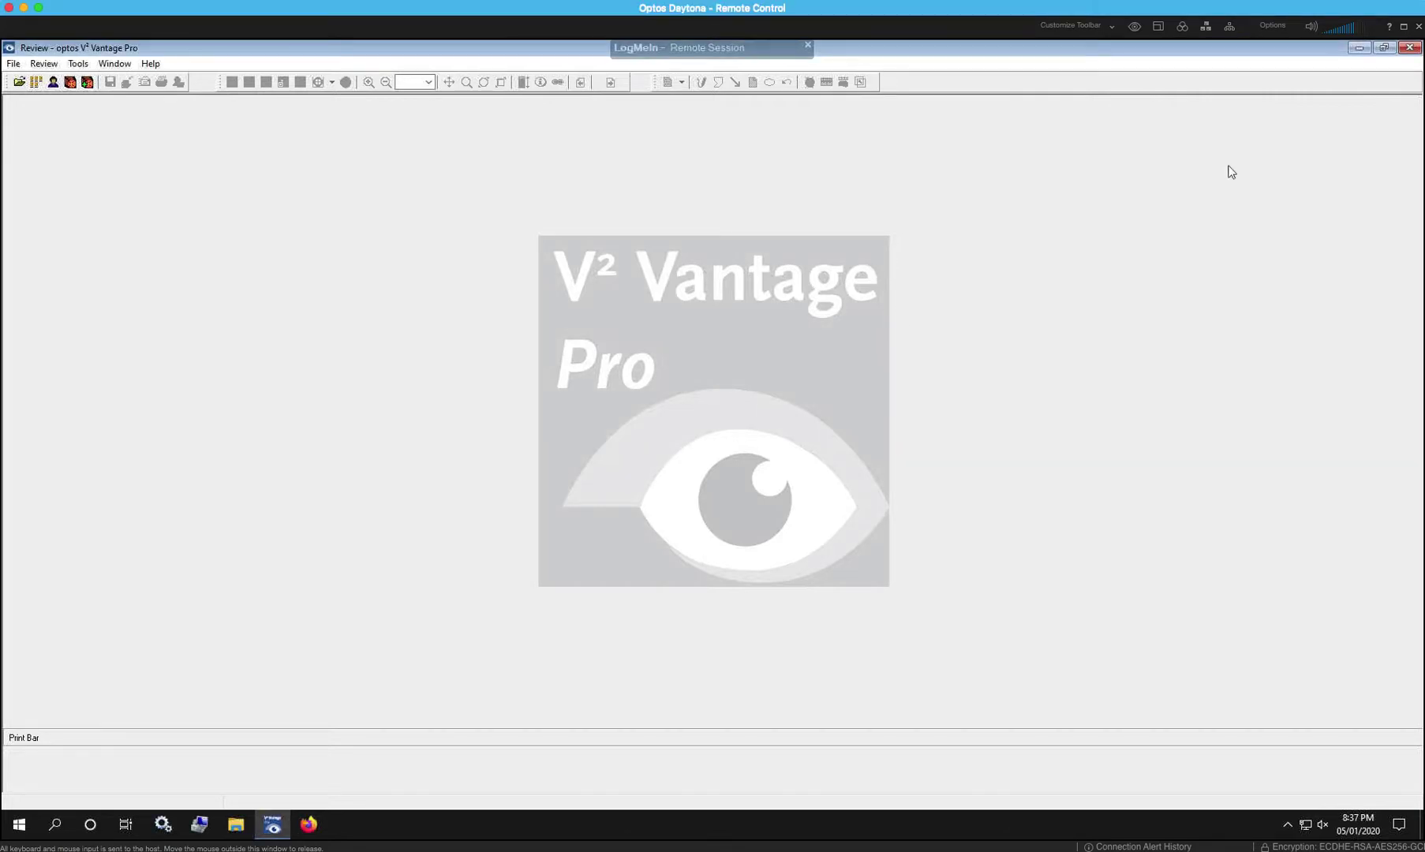
{"action": "right_click", "coordinate": [277, 828]}
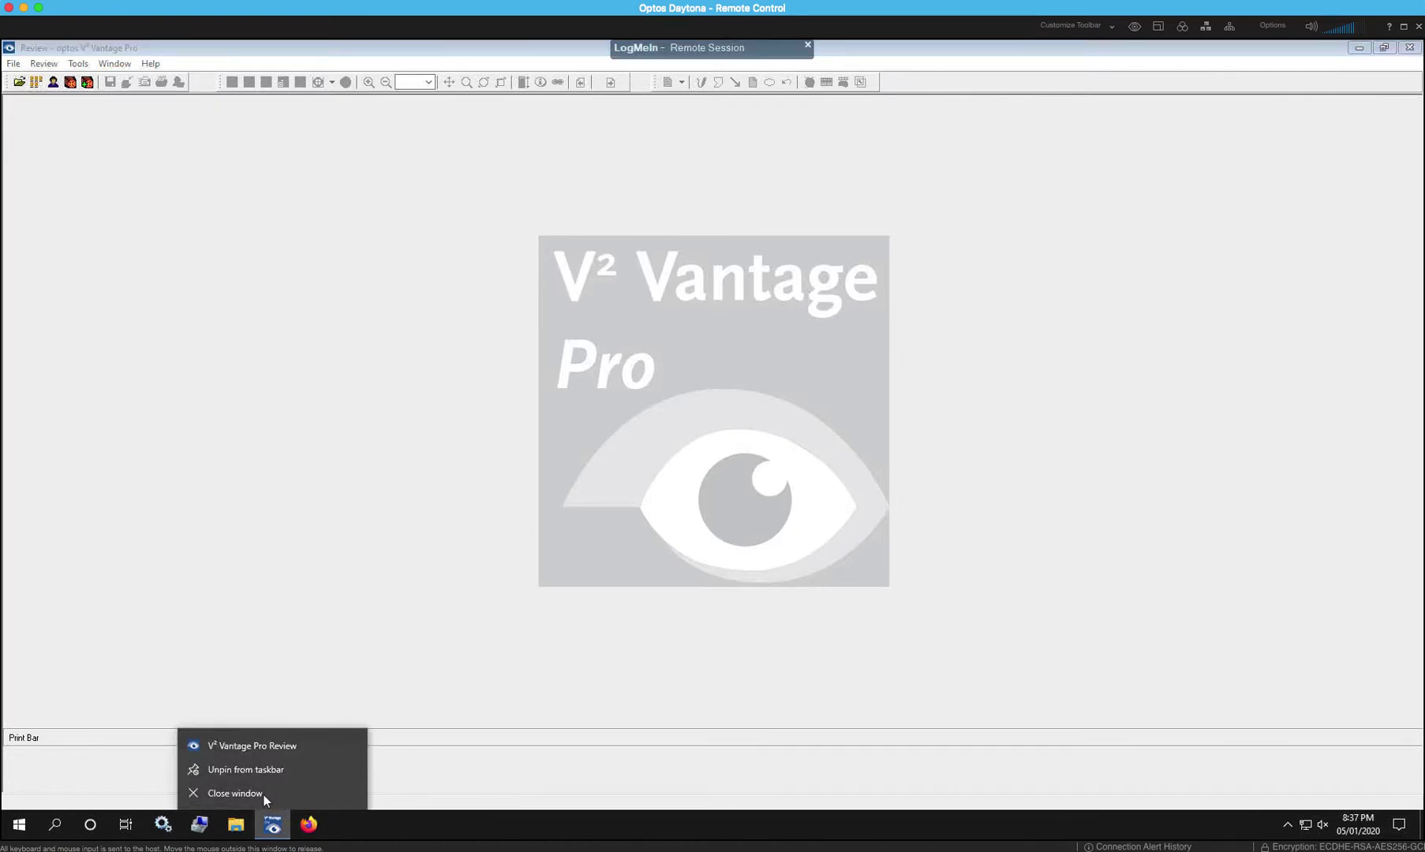
{"action": "left_click", "coordinate": [258, 791]}
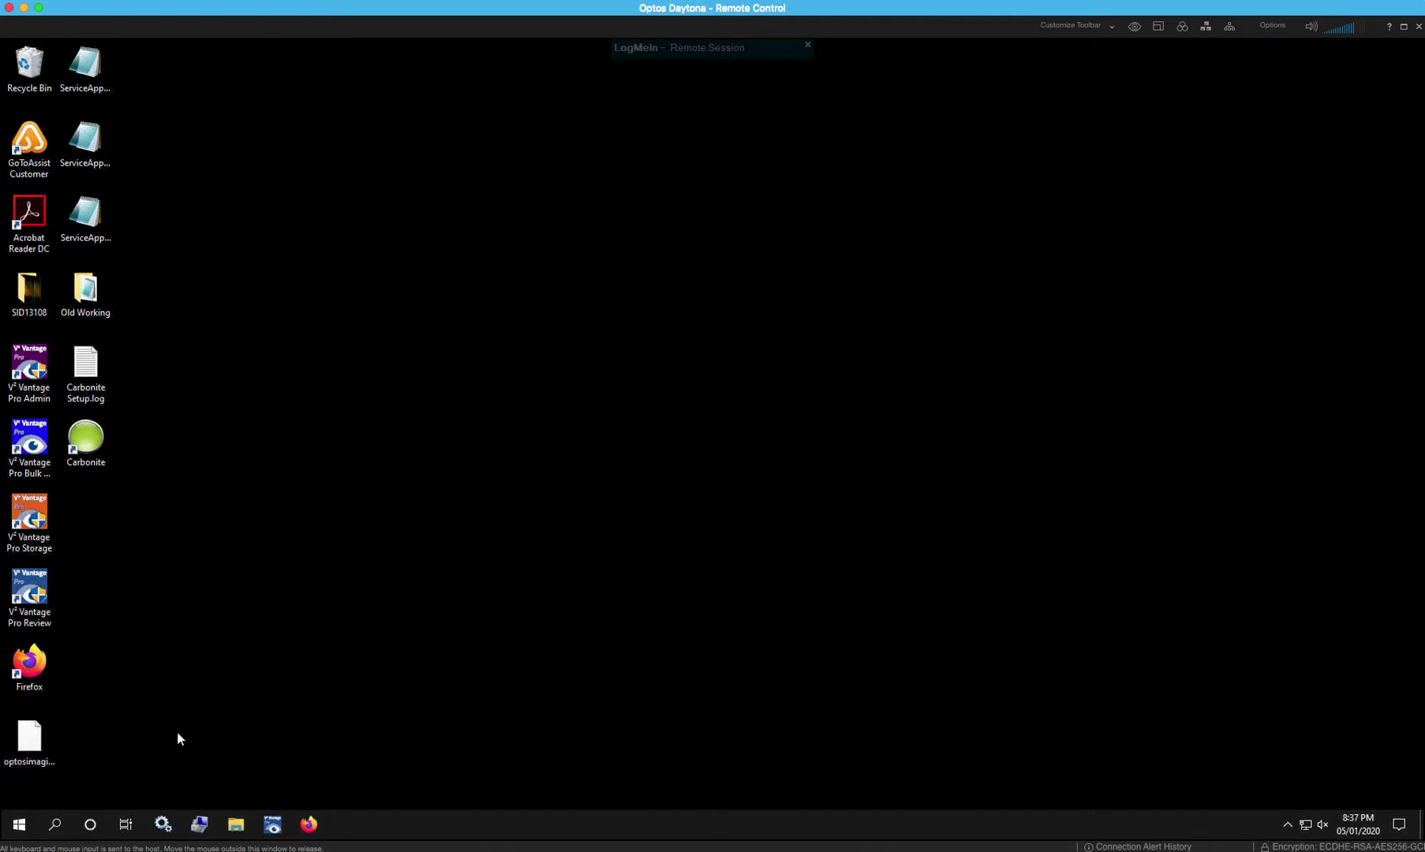
Find the Windows Services console through a system search and open it
{"action": "left_click", "coordinate": [58, 829]}
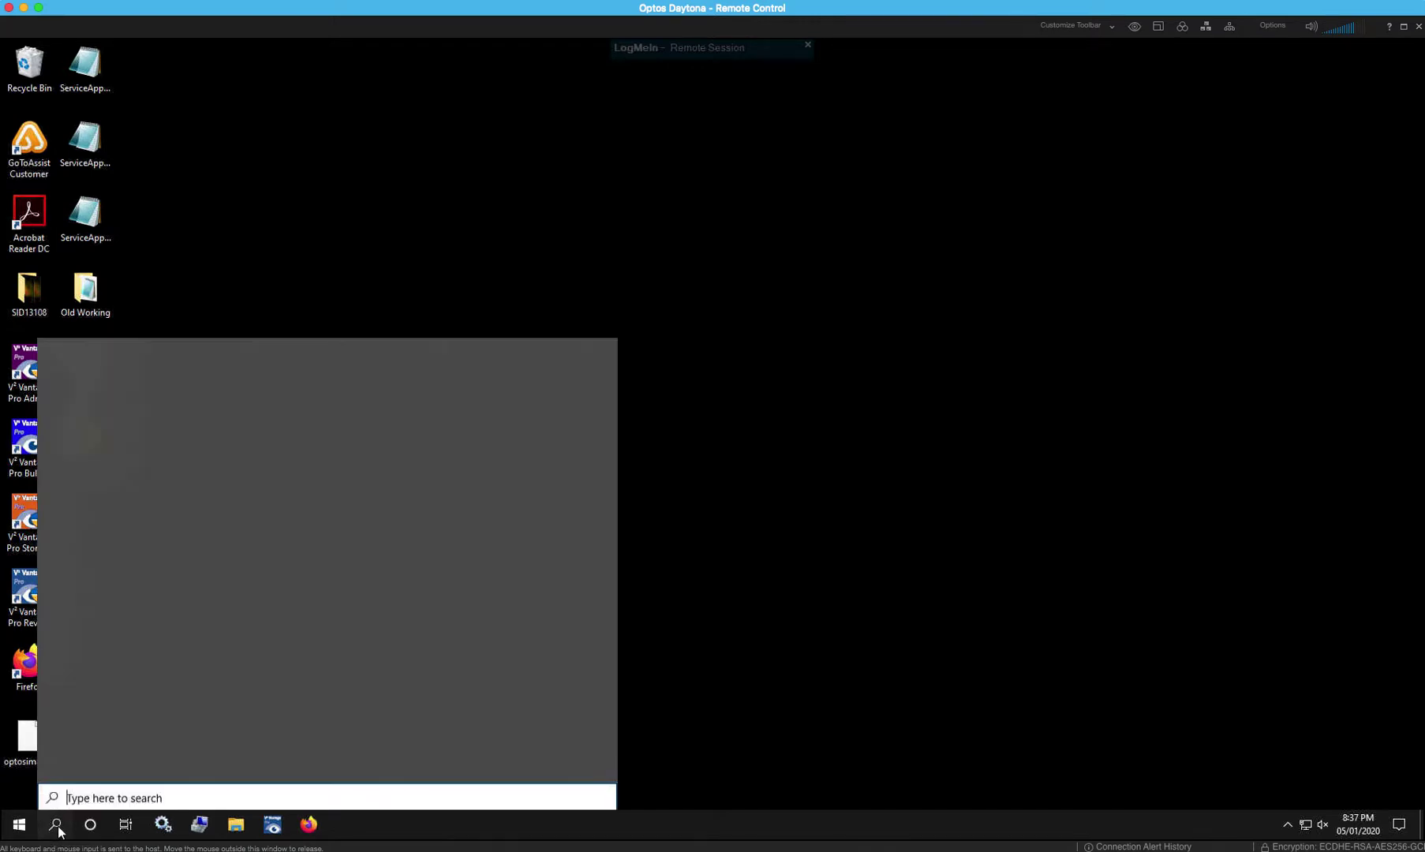
{"action": "type", "text": "ser"}
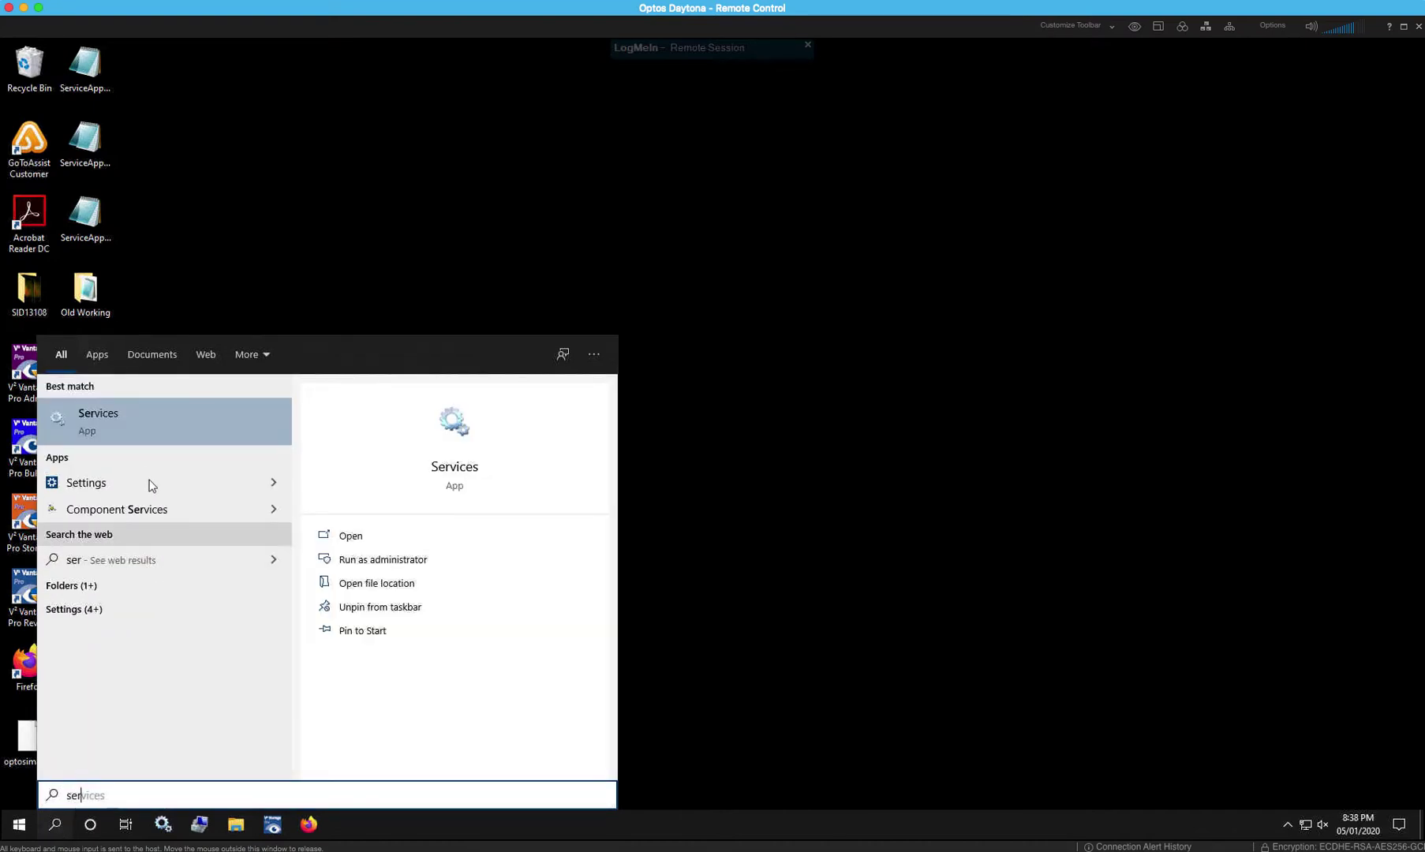
{"action": "left_click", "coordinate": [226, 427]}
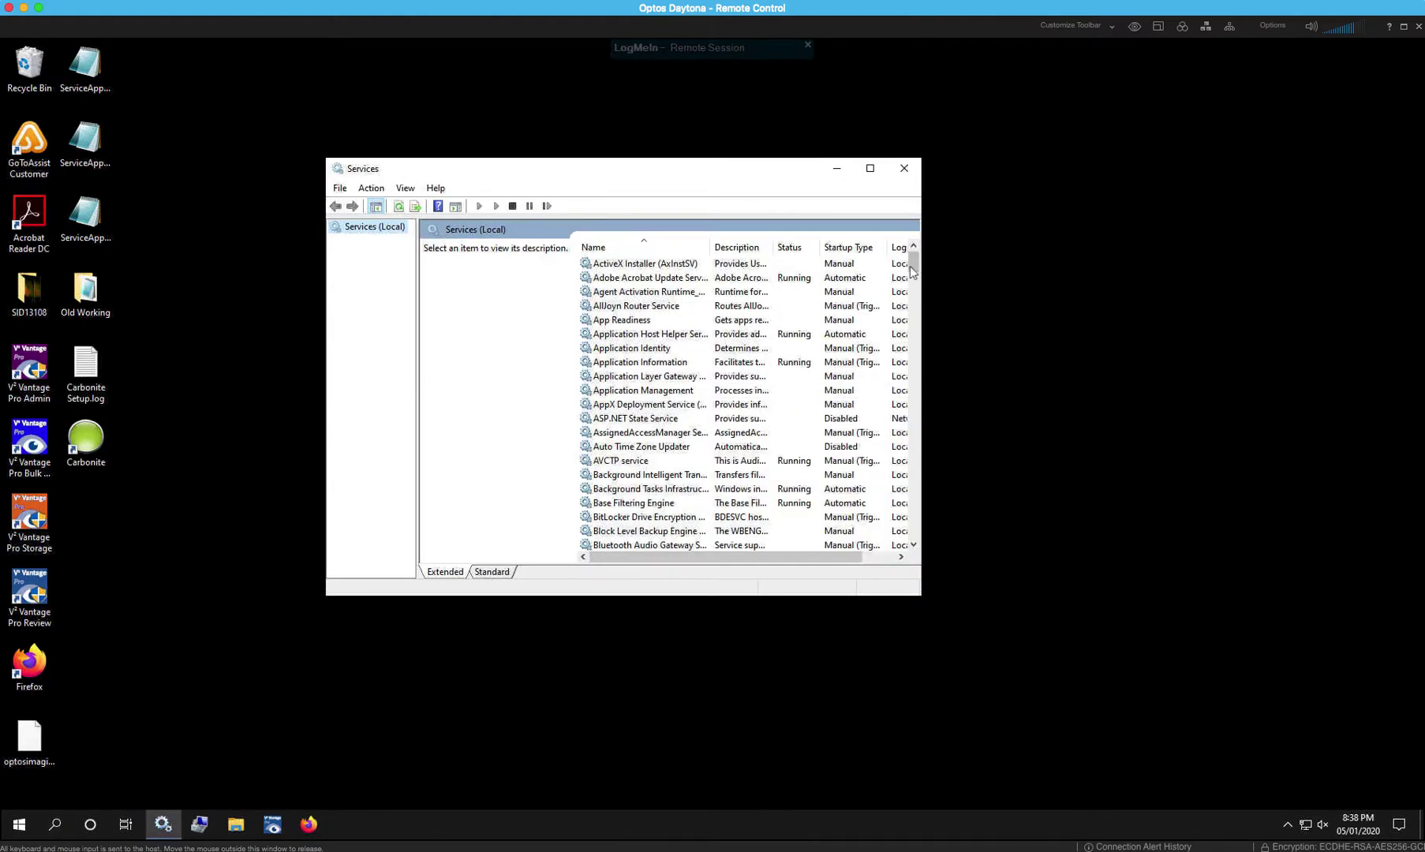
Stop the Optos Data Gateway and Optos Image Export Service services
{"action": "left_click", "coordinate": [913, 264]}
{"action": "left_click_drag", "start_coordinate": [913, 265], "coordinate": [913, 396]}
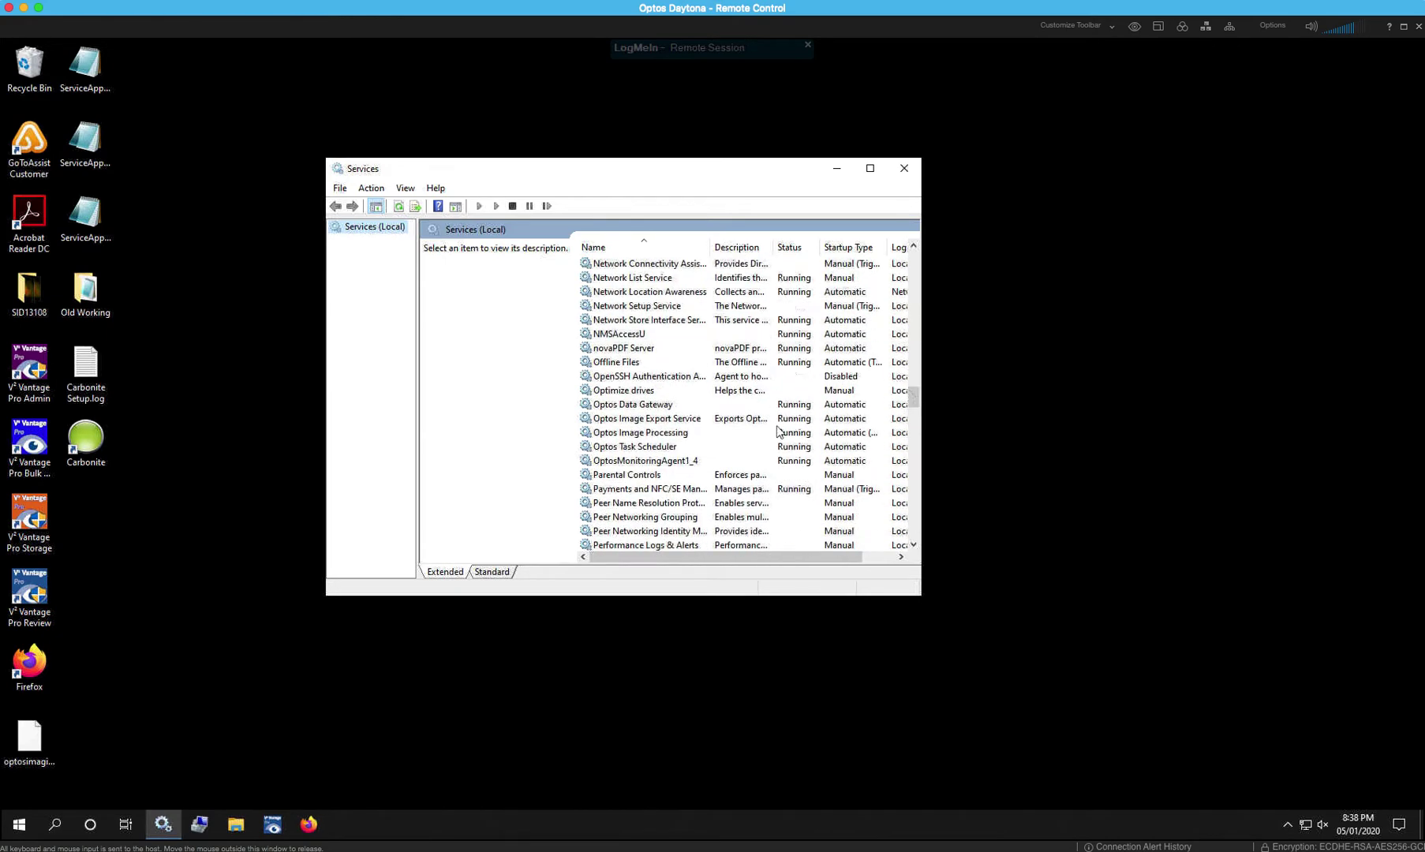
{"action": "left_click", "coordinate": [628, 405]}
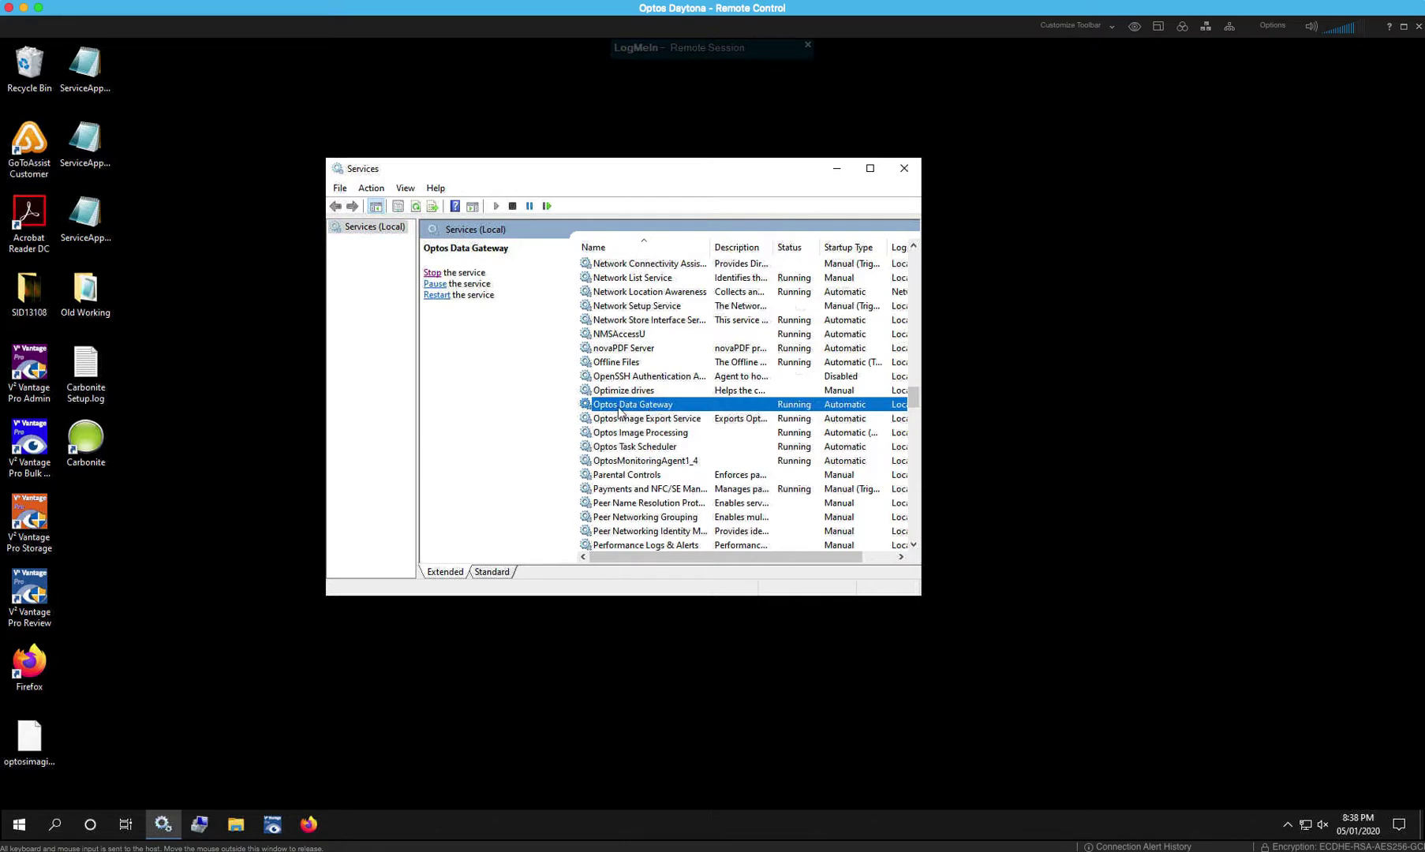
{"action": "left_click", "coordinate": [433, 274]}
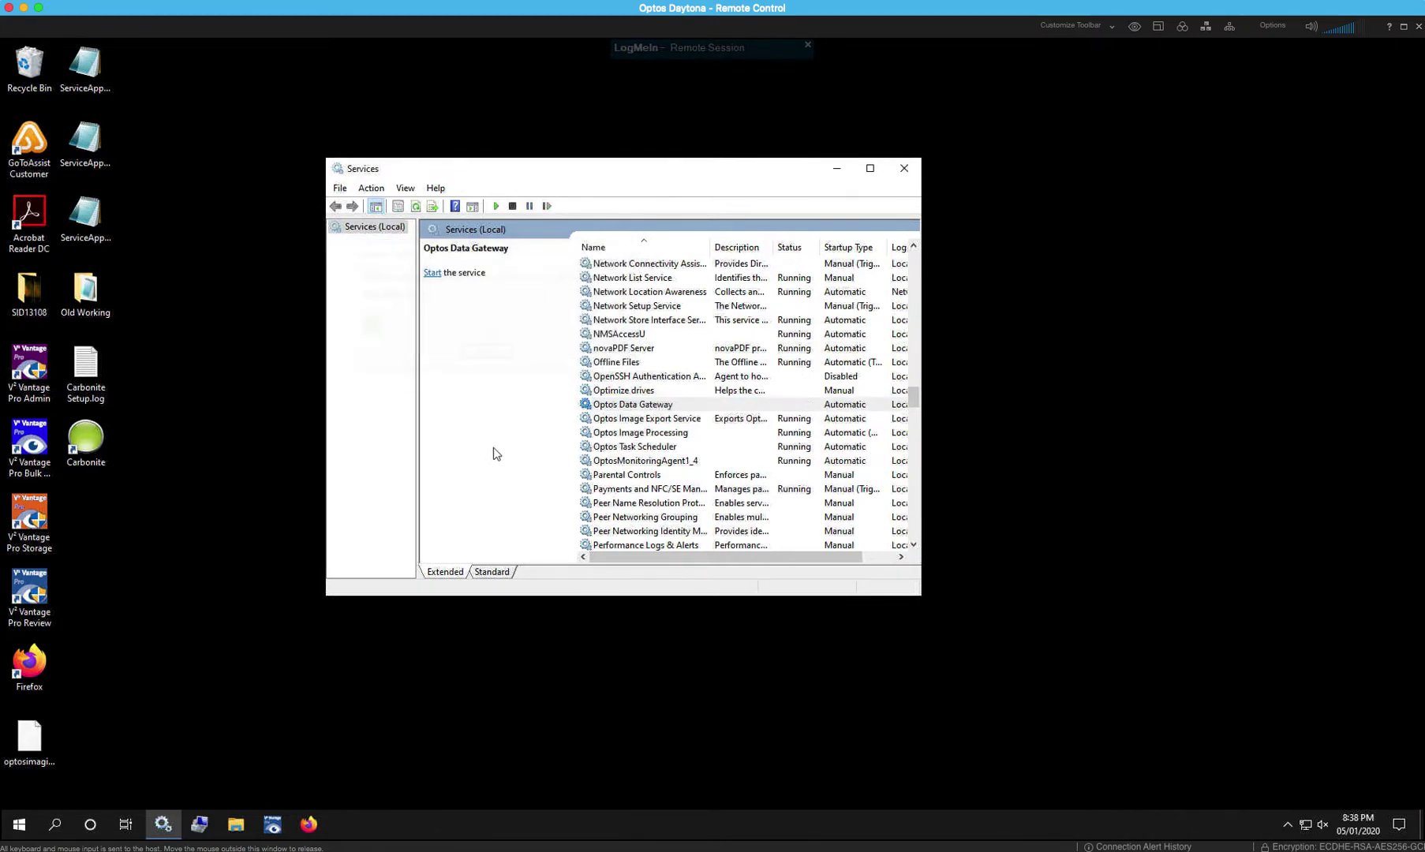
{"action": "left_click", "coordinate": [615, 418]}
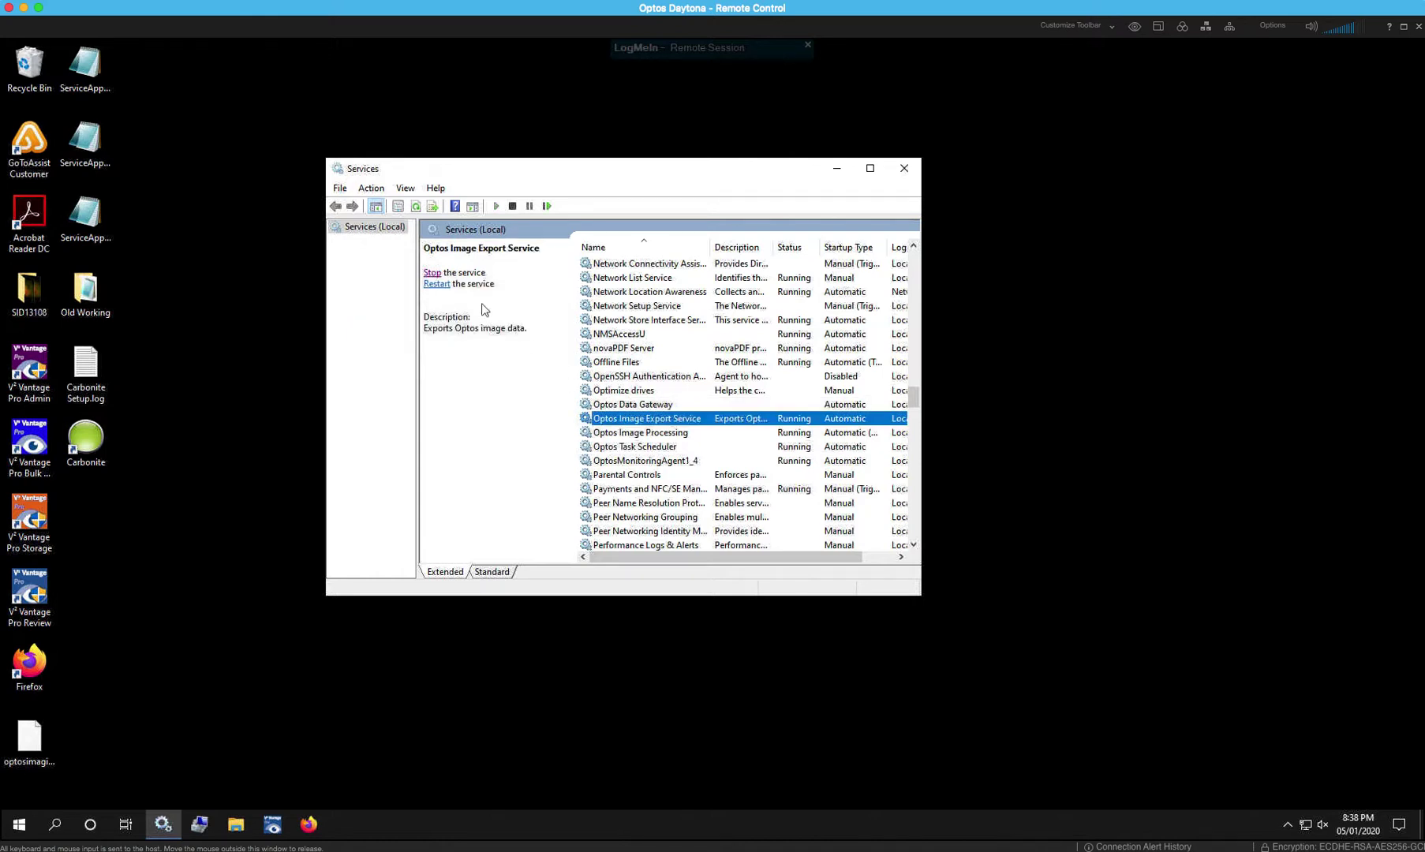
{"action": "left_click", "coordinate": [436, 283]}
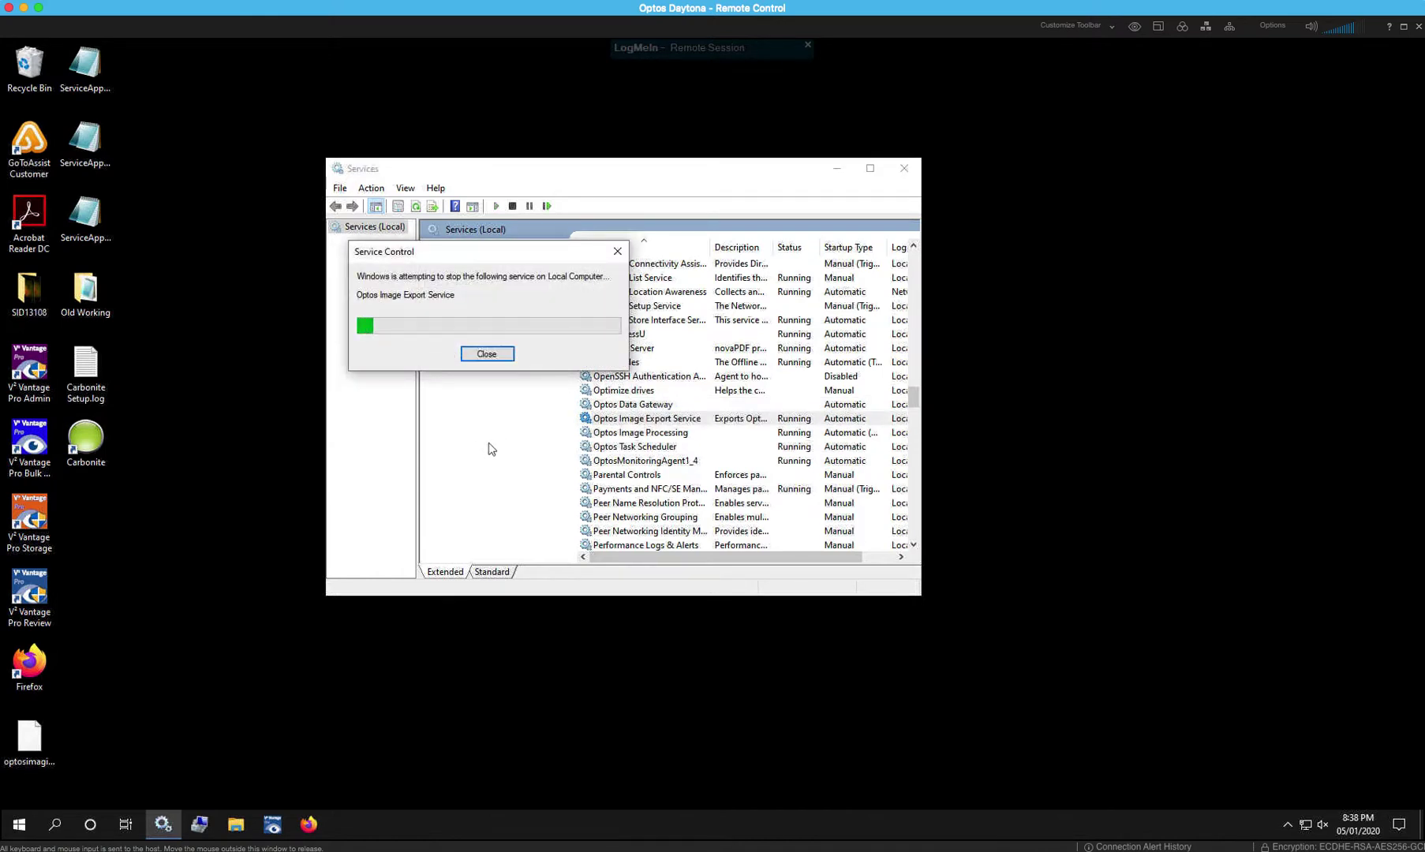
Stop the Optos Image Processing, Optos Task Scheduler and OptosMonitoringAgent1_4 services
{"action": "left_click", "coordinate": [663, 437]}
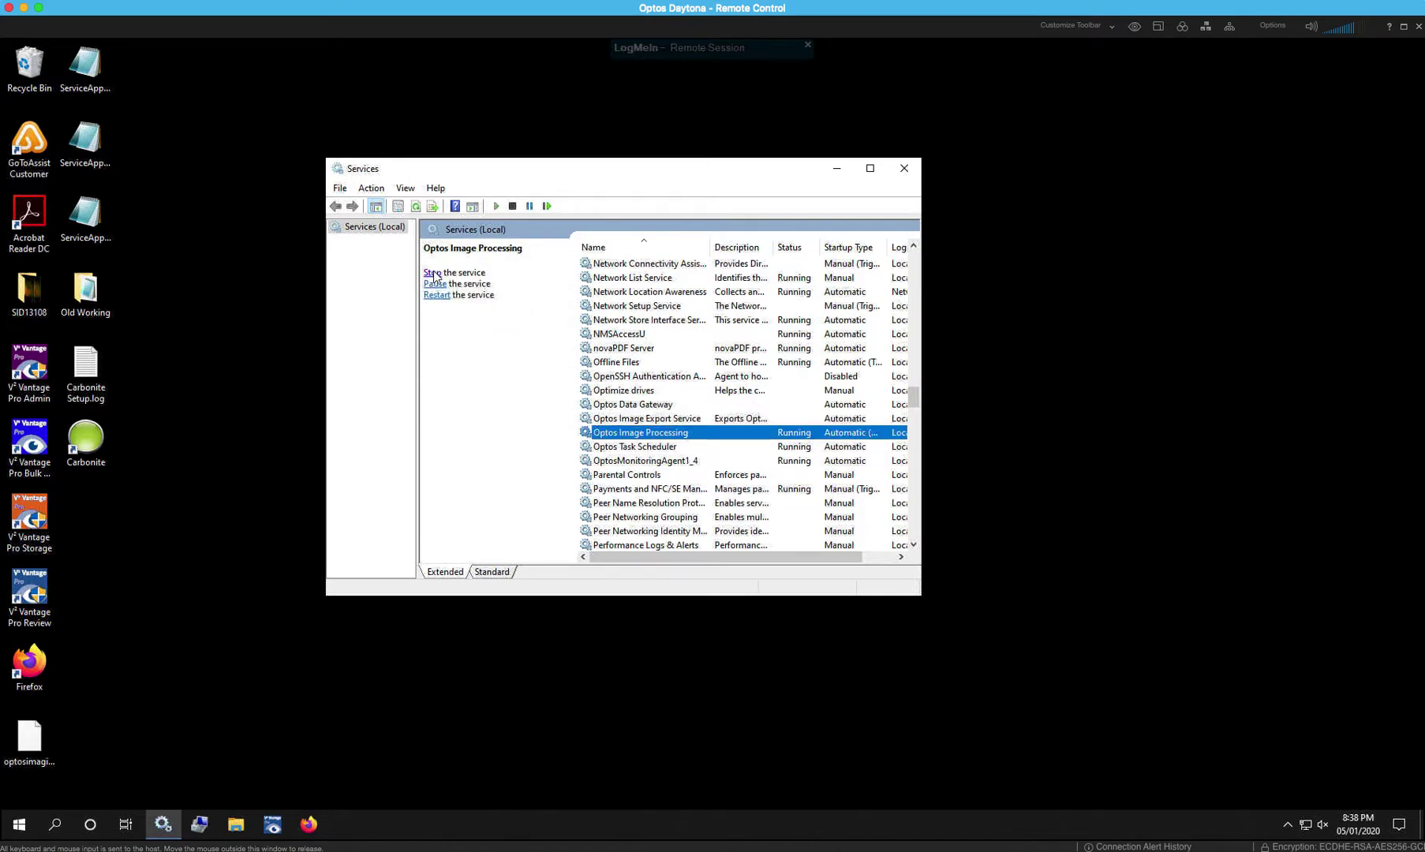
{"action": "left_click", "coordinate": [432, 274]}
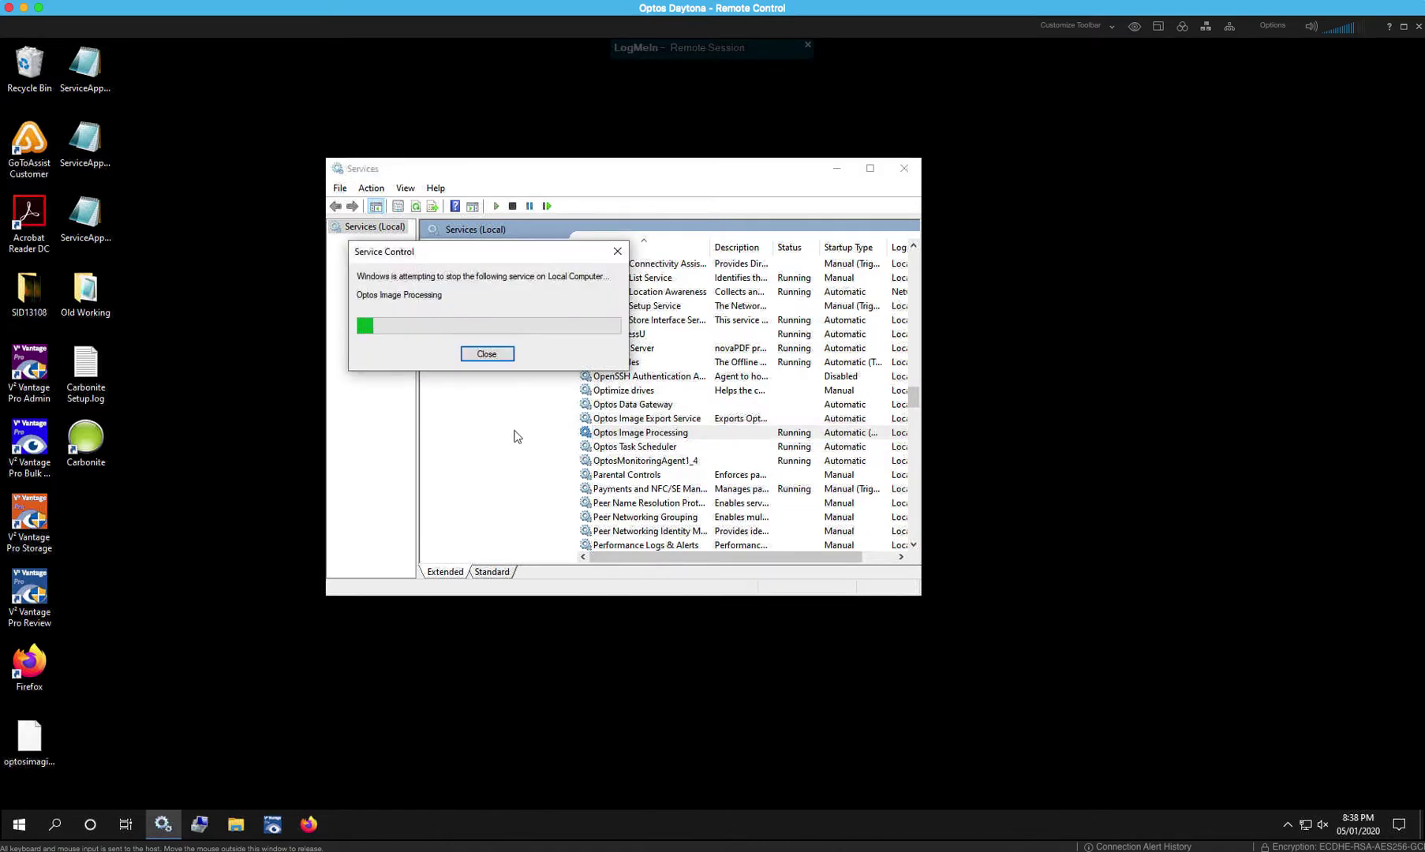
{"action": "left_click", "coordinate": [608, 454]}
{"action": "left_click", "coordinate": [434, 274]}
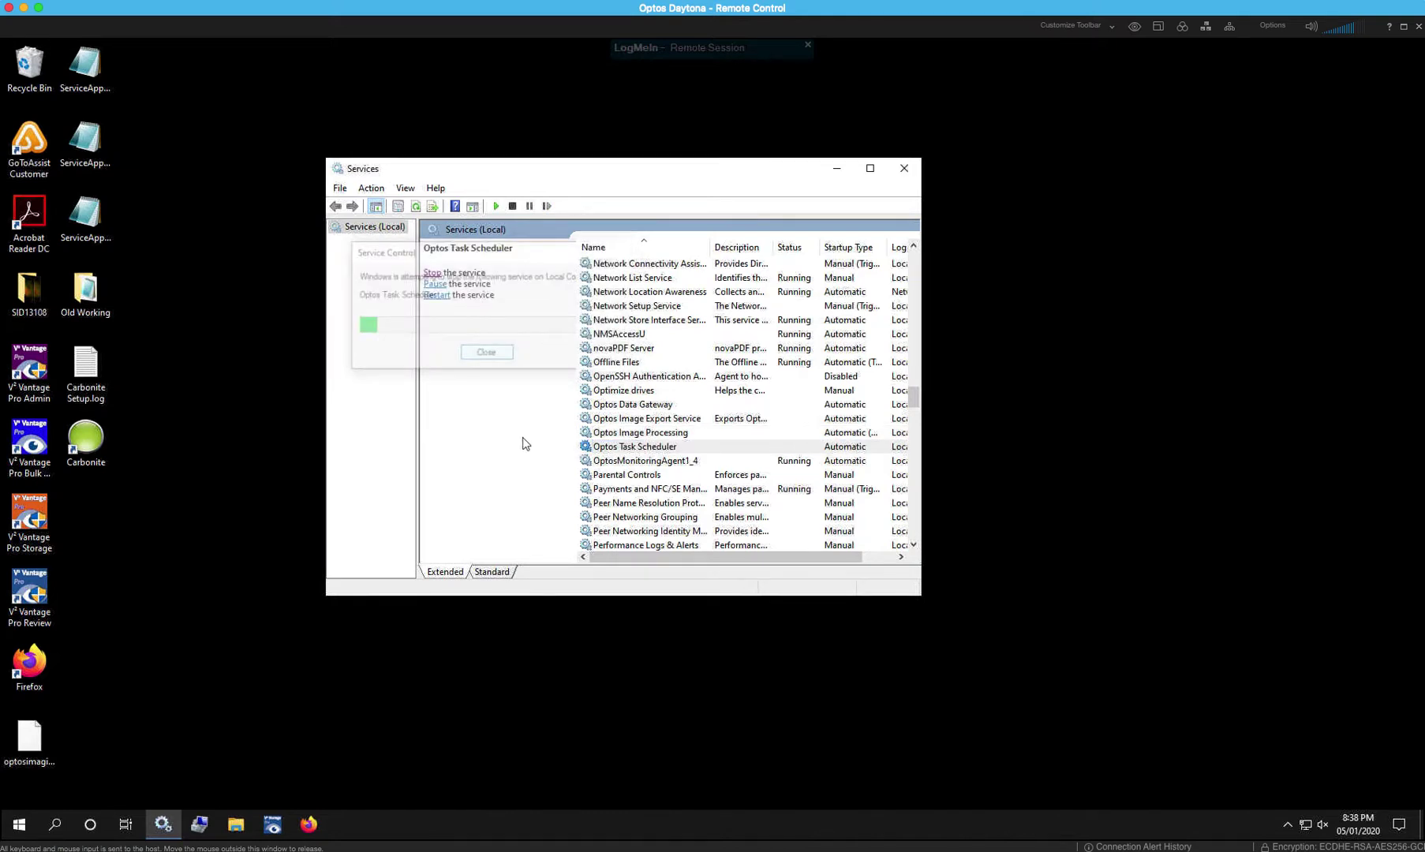
{"action": "left_click", "coordinate": [620, 460]}
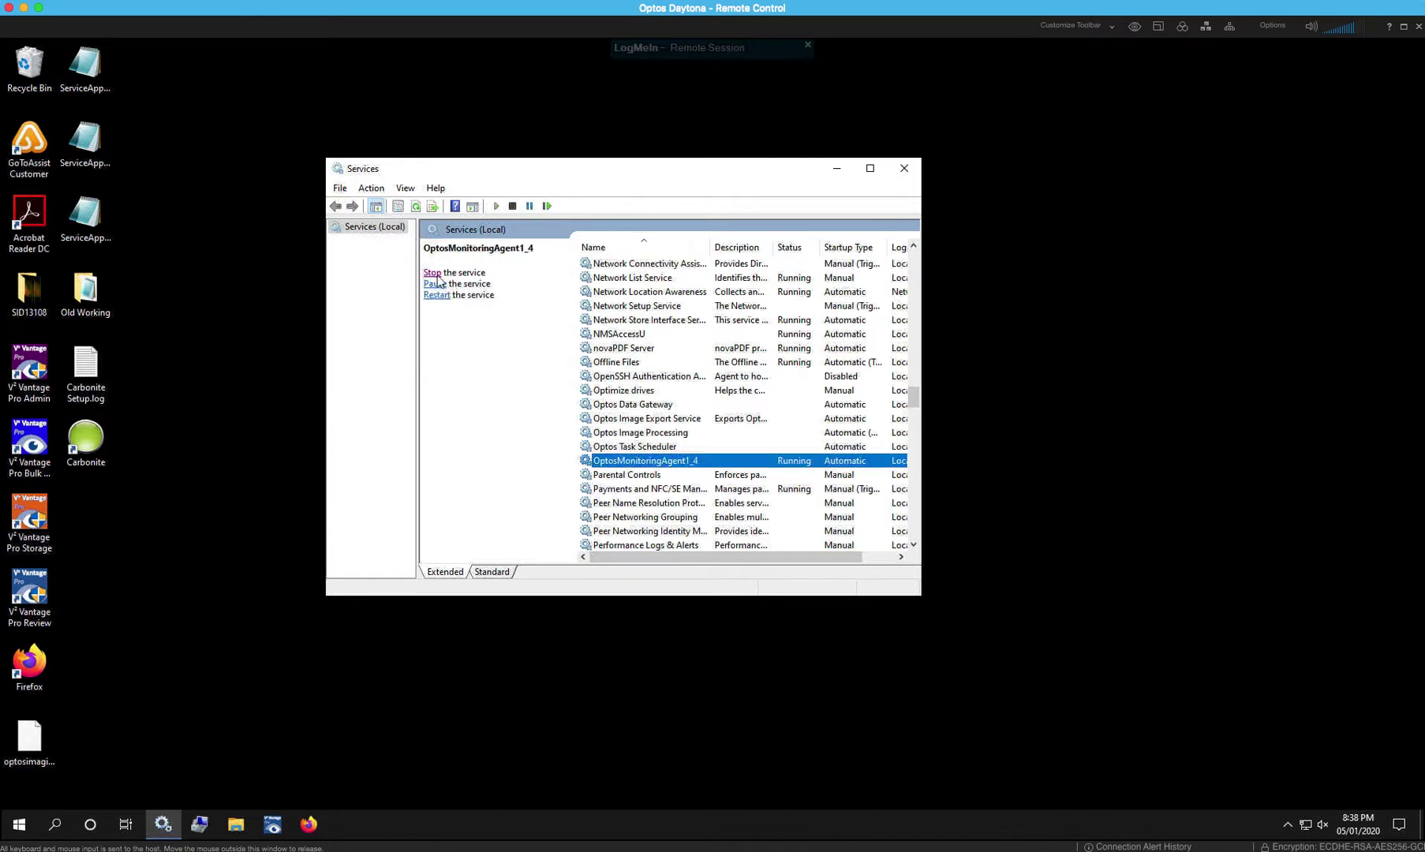
{"action": "left_click", "coordinate": [434, 274]}
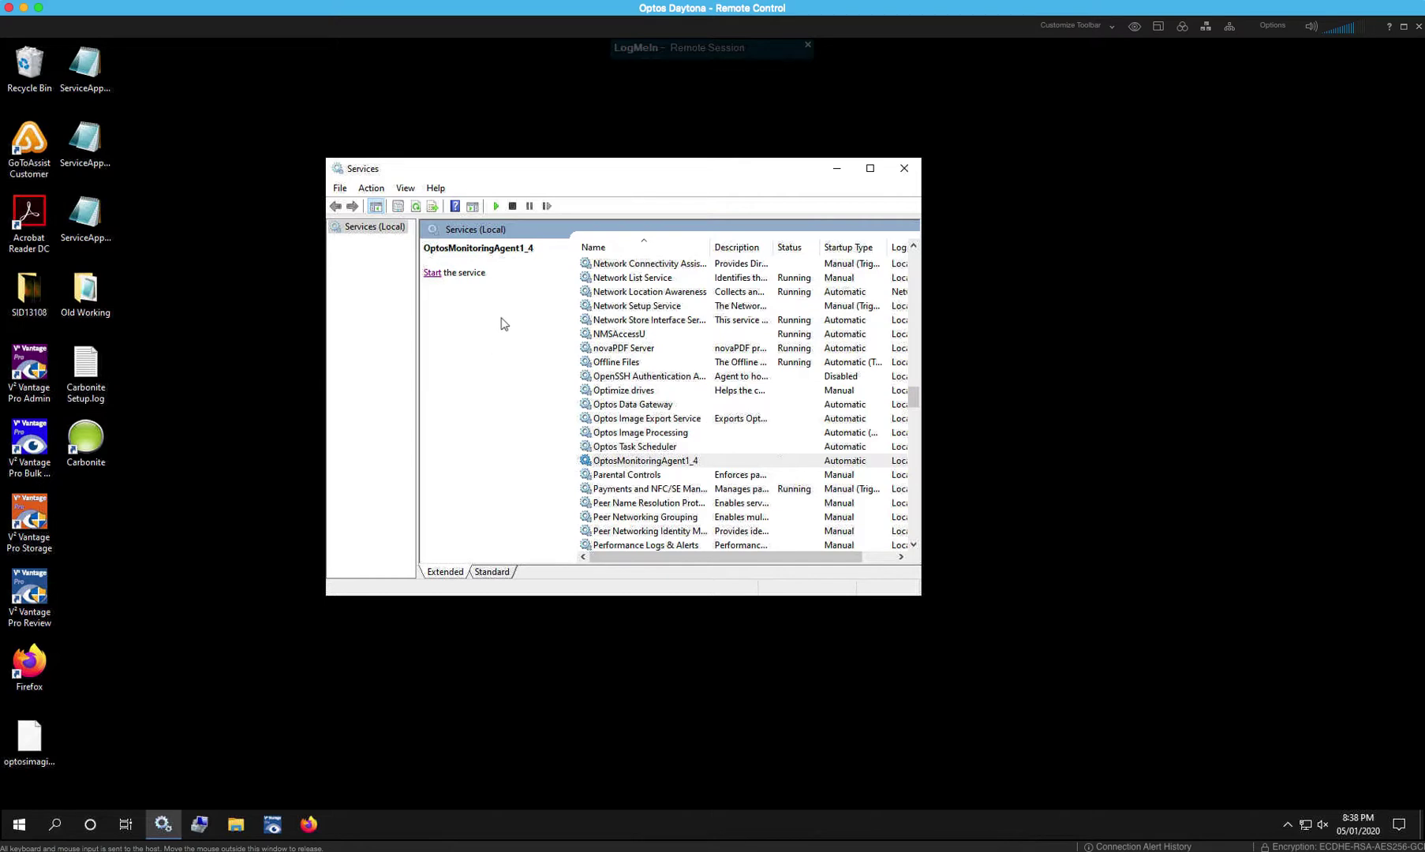
Find and open Computer Management, moving its window over the Services console
{"action": "left_click", "coordinate": [57, 825]}
{"action": "type", "text": "comp"}
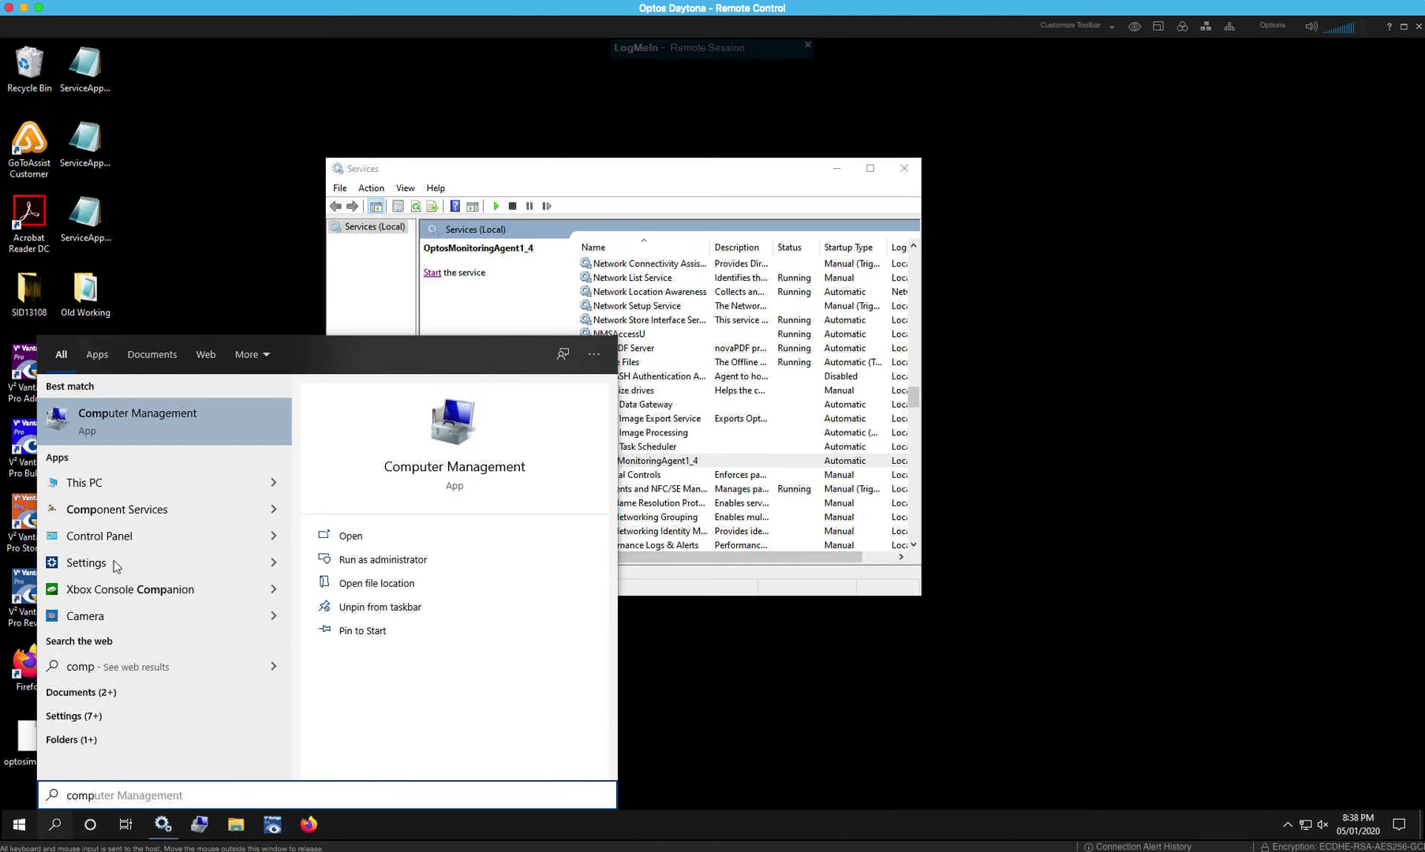
{"action": "left_click", "coordinate": [133, 406]}
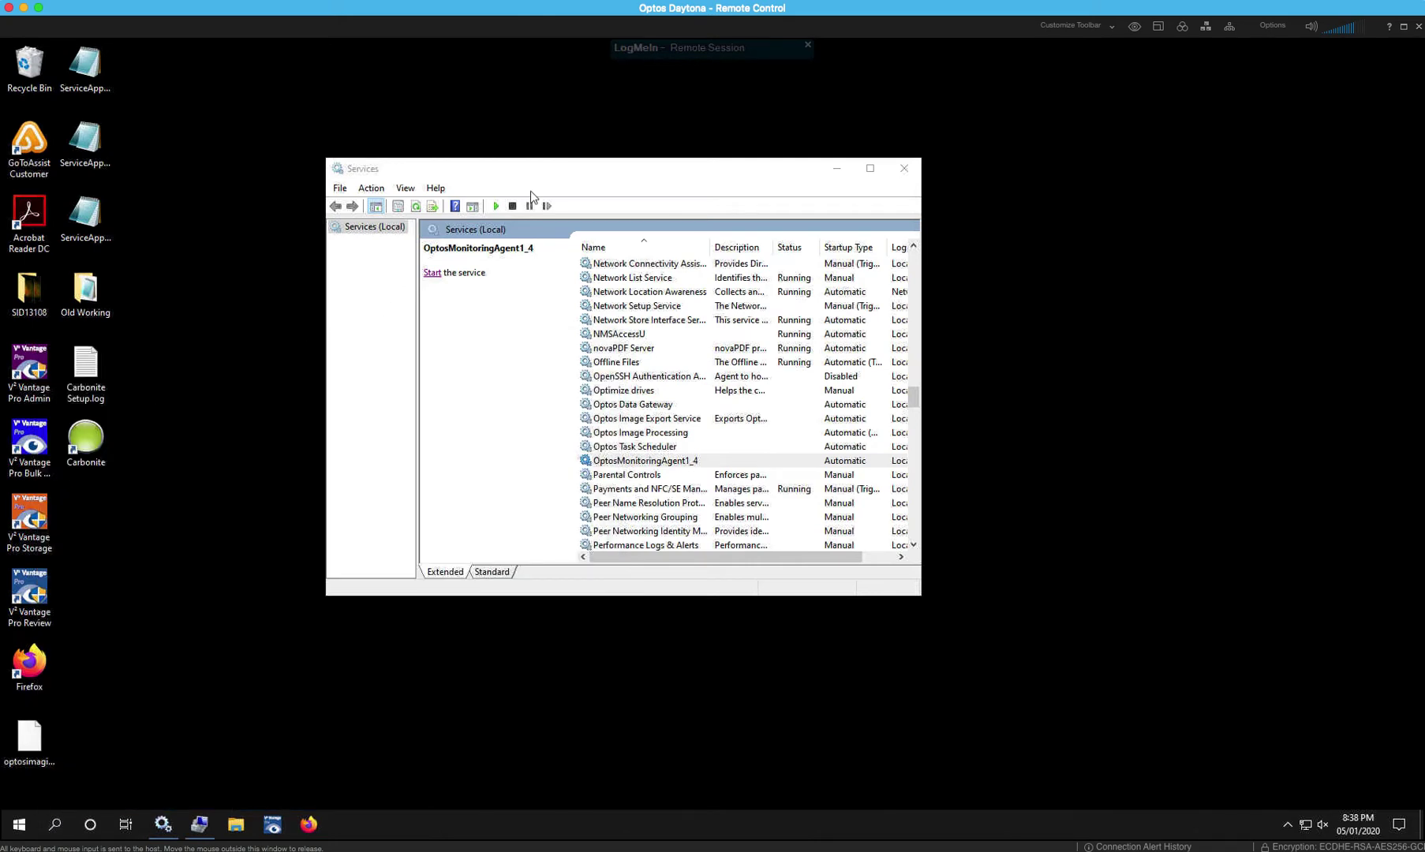
{"action": "left_click", "coordinate": [583, 110]}
{"action": "left_click_drag", "start_coordinate": [582, 110], "coordinate": [750, 171]}
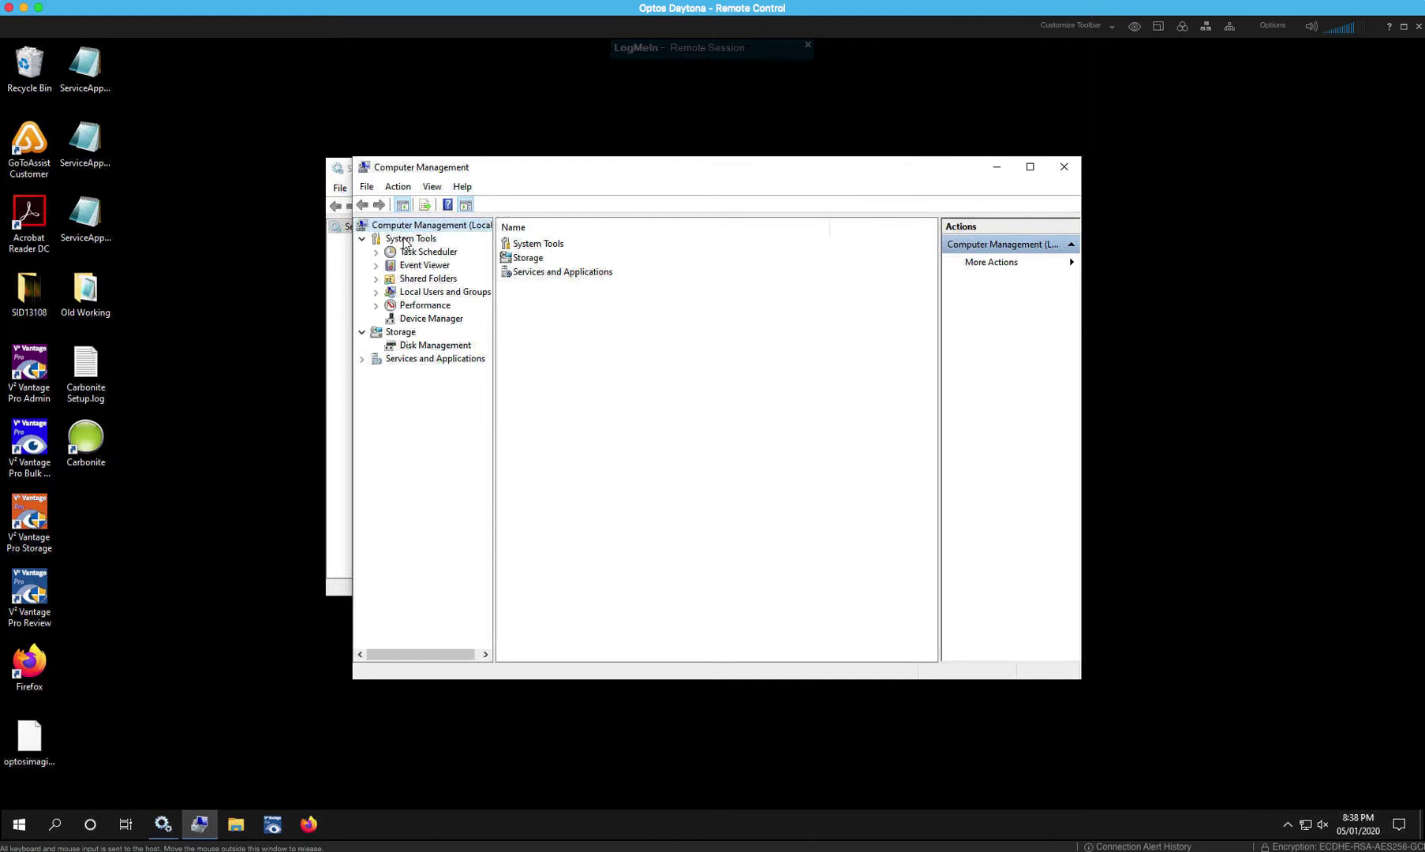
Disconnect all sessions under Shared Folders in the System Tools tree, and close Computer Management
{"action": "left_click", "coordinate": [377, 280]}
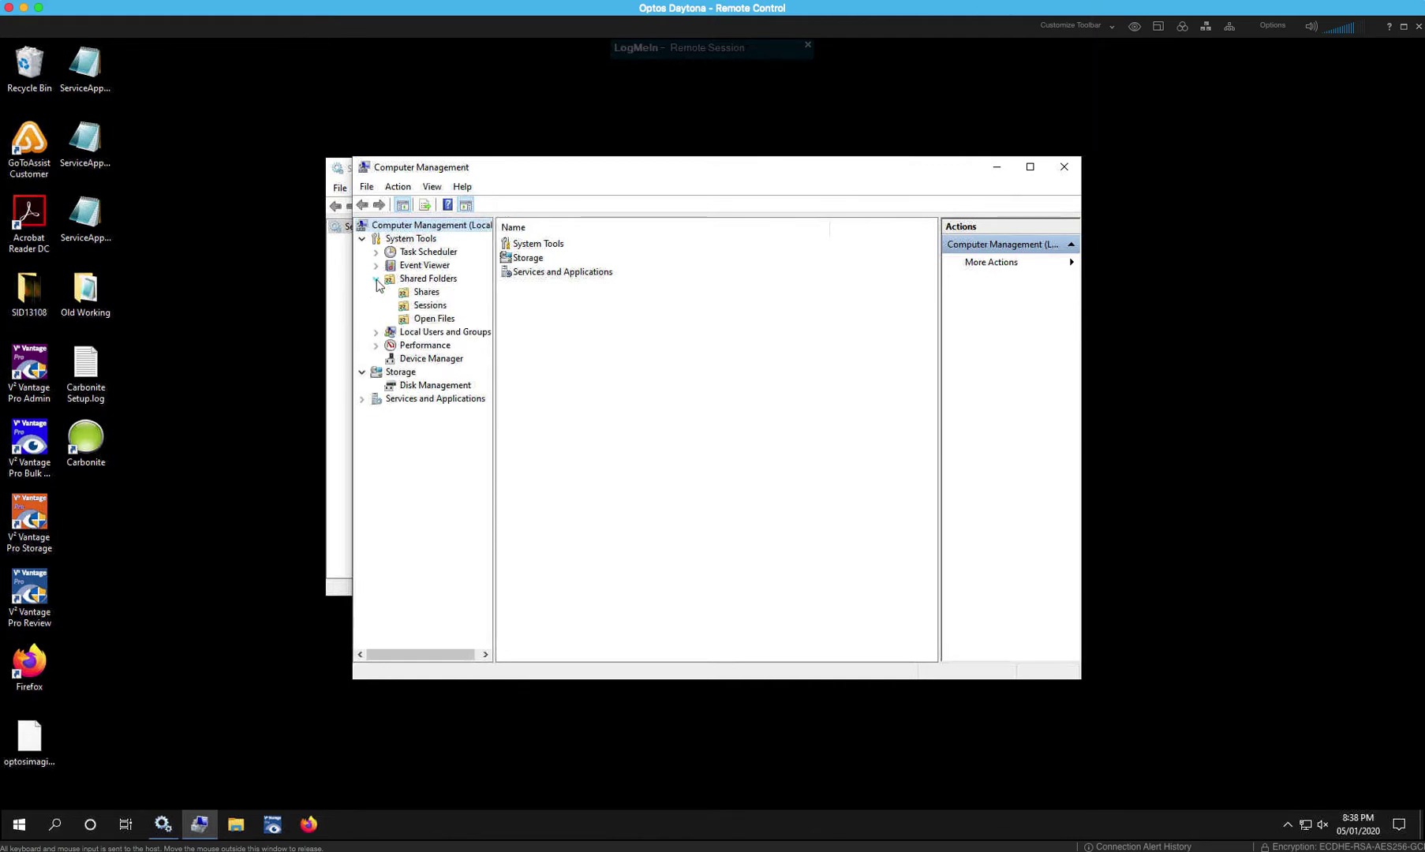
{"action": "left_click", "coordinate": [426, 308]}
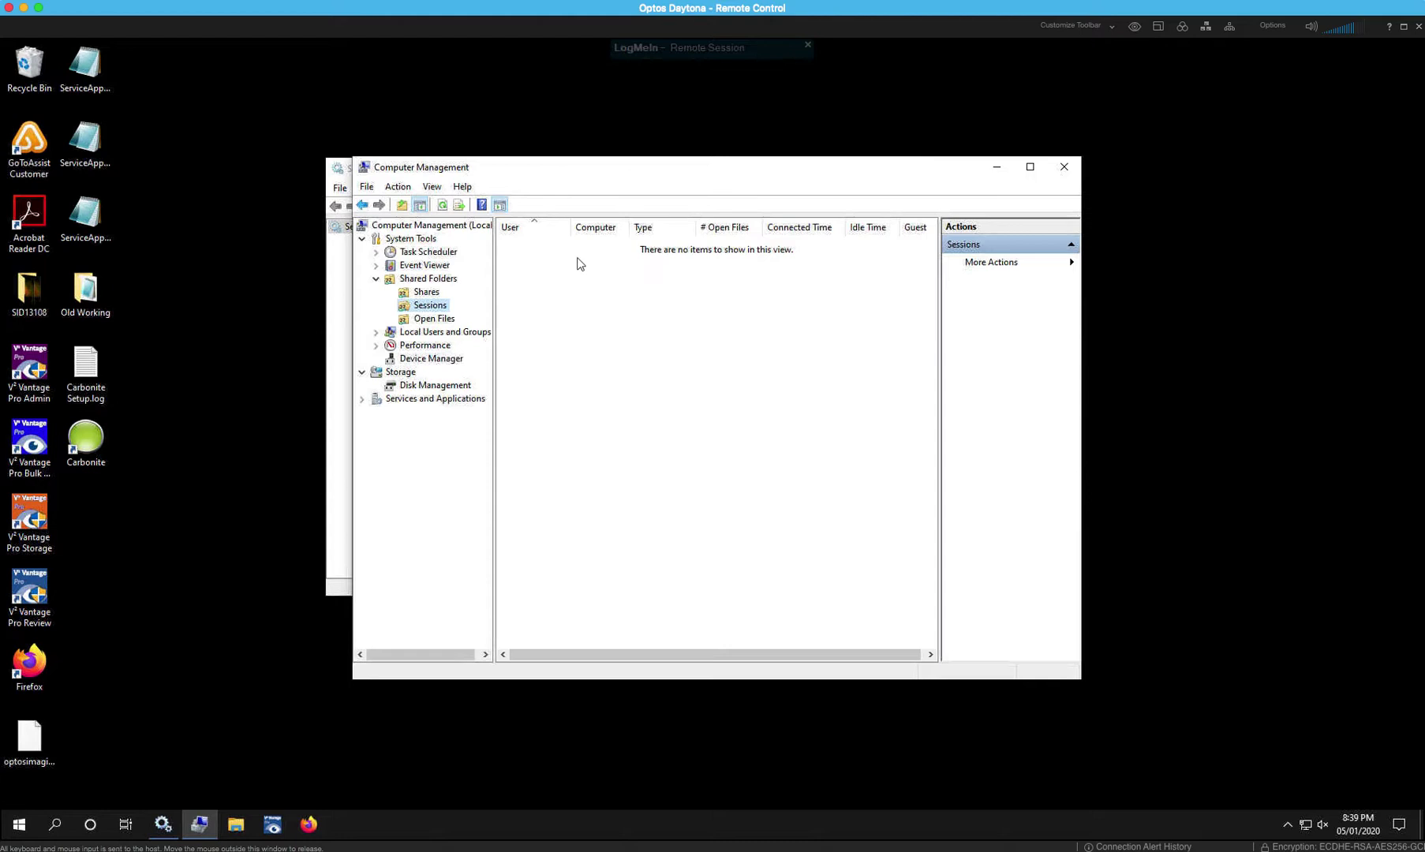
{"action": "right_click", "coordinate": [425, 310]}
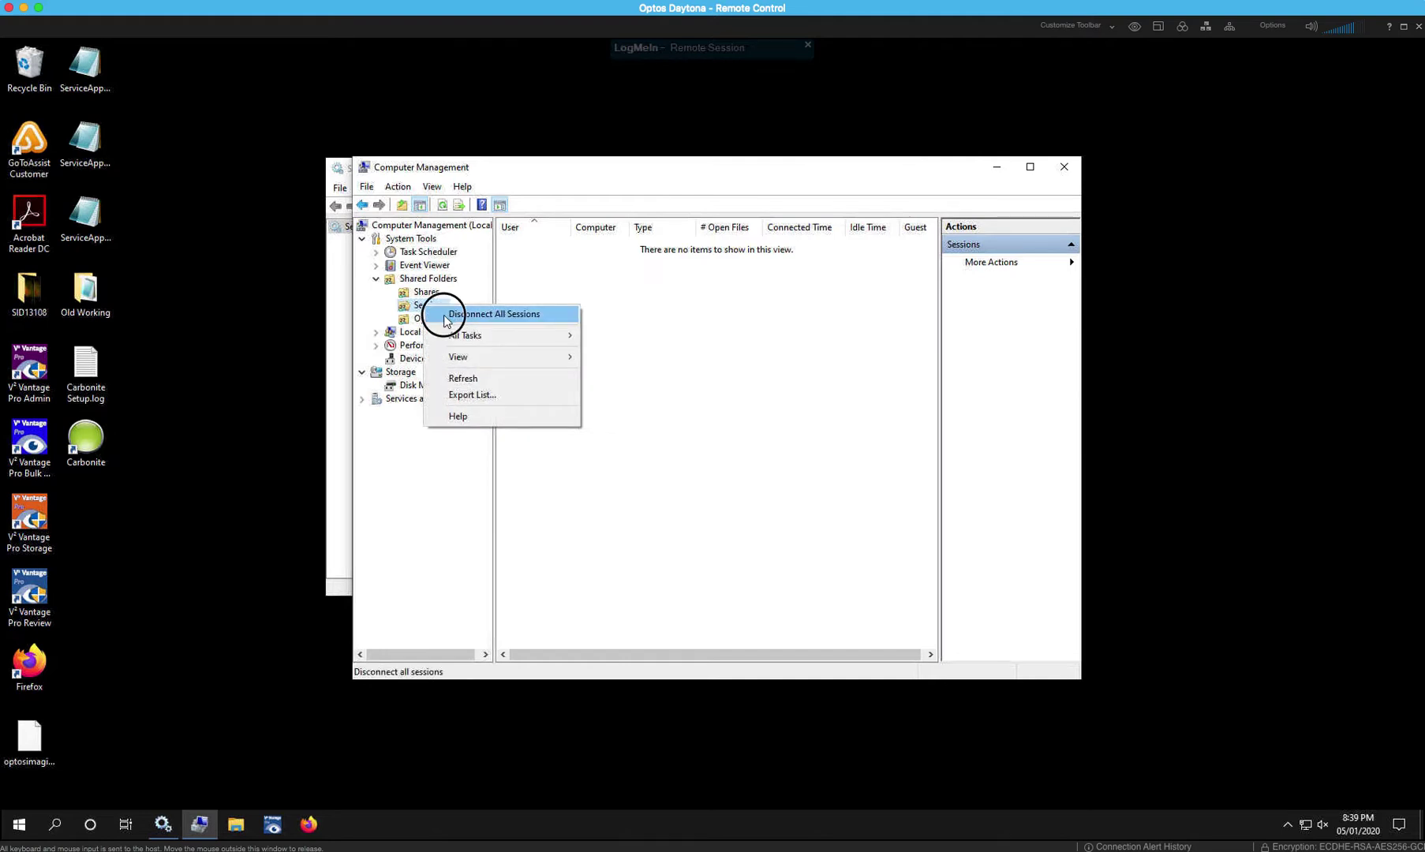
{"action": "left_click", "coordinate": [444, 314]}
{"action": "left_click", "coordinate": [718, 484]}
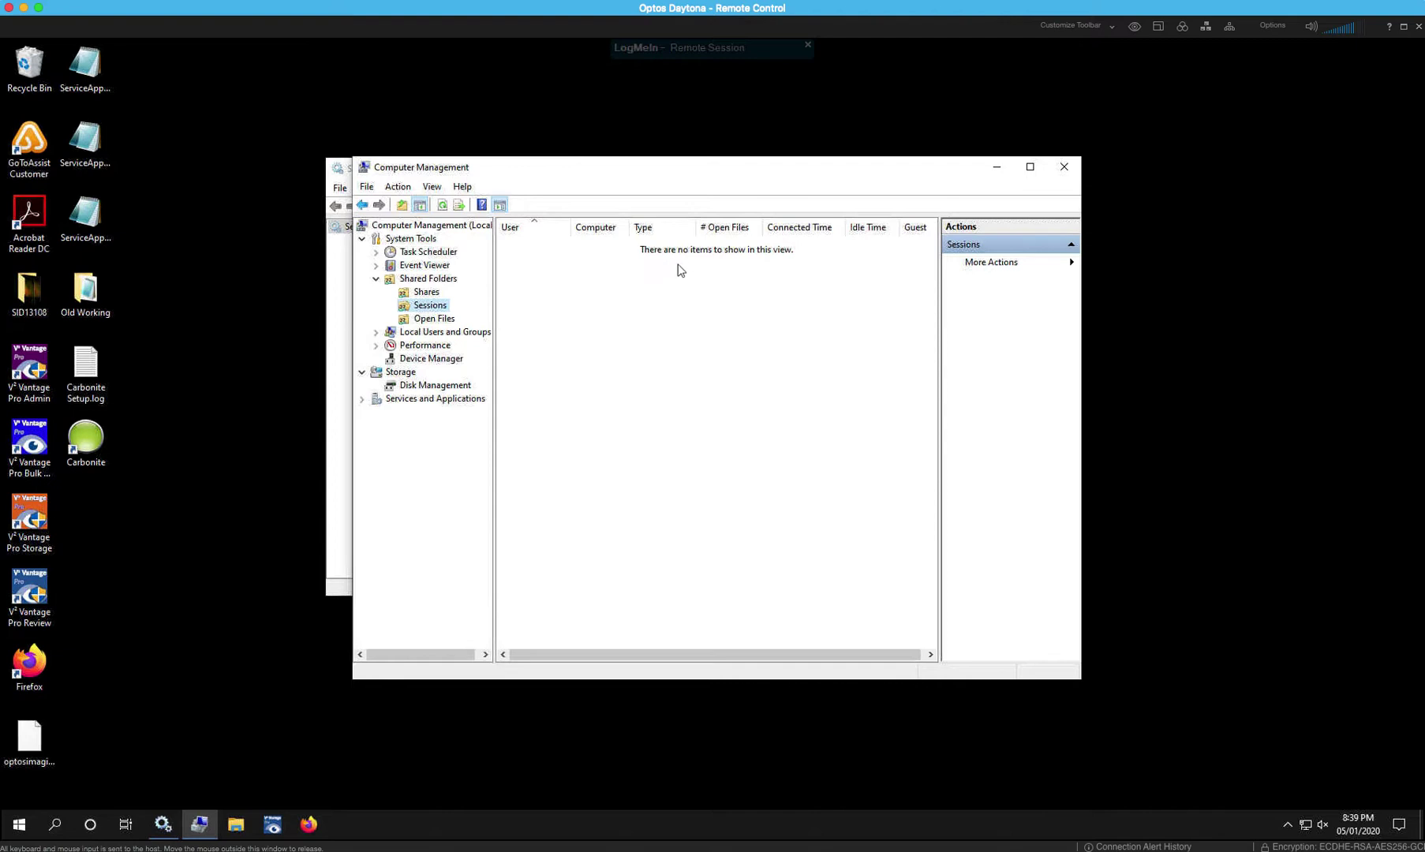
{"action": "left_click", "coordinate": [1064, 169]}
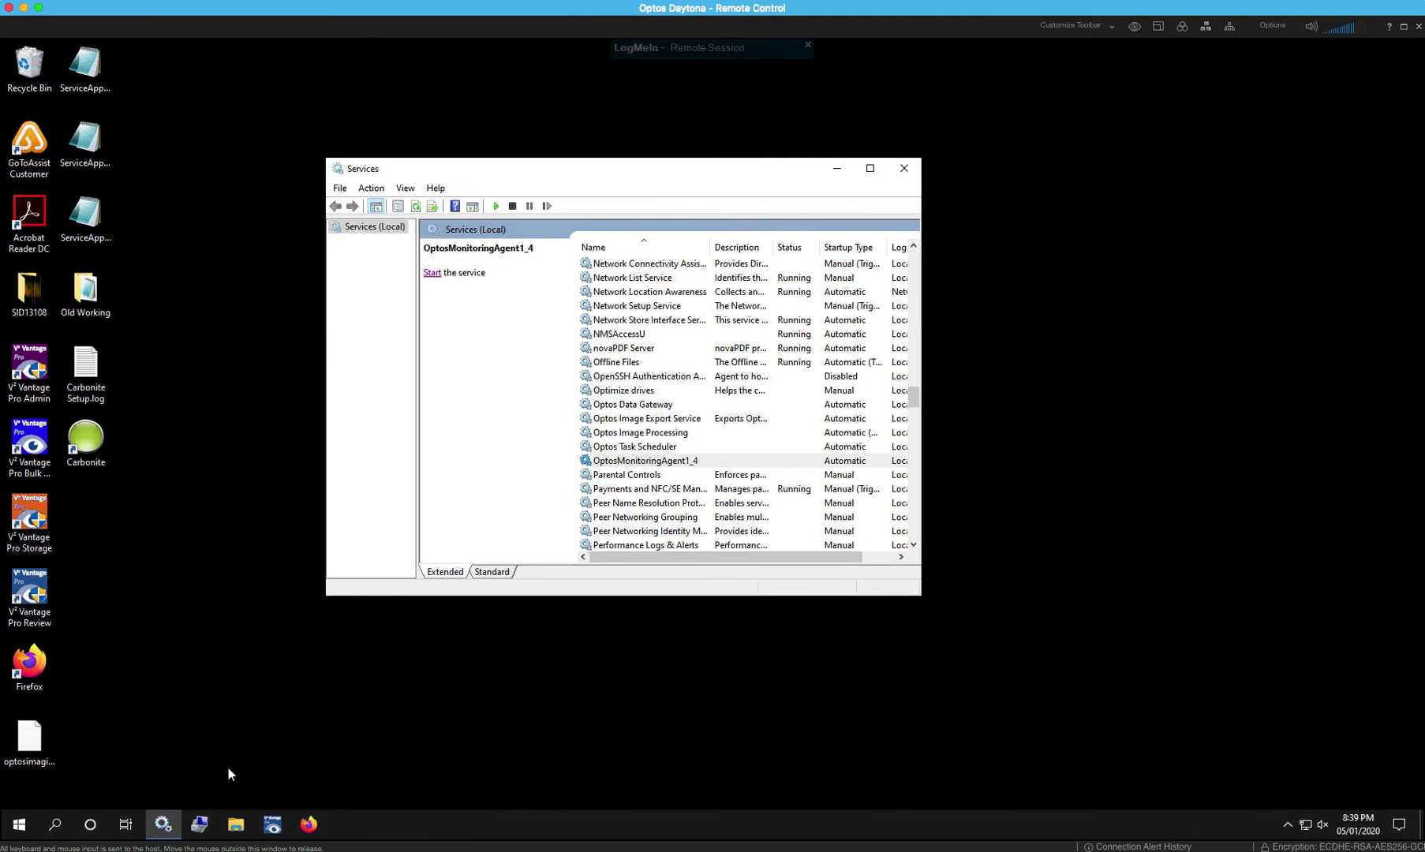
Open the folder C:\Optos Data\Database in File Explorer
{"action": "left_click", "coordinate": [235, 825]}
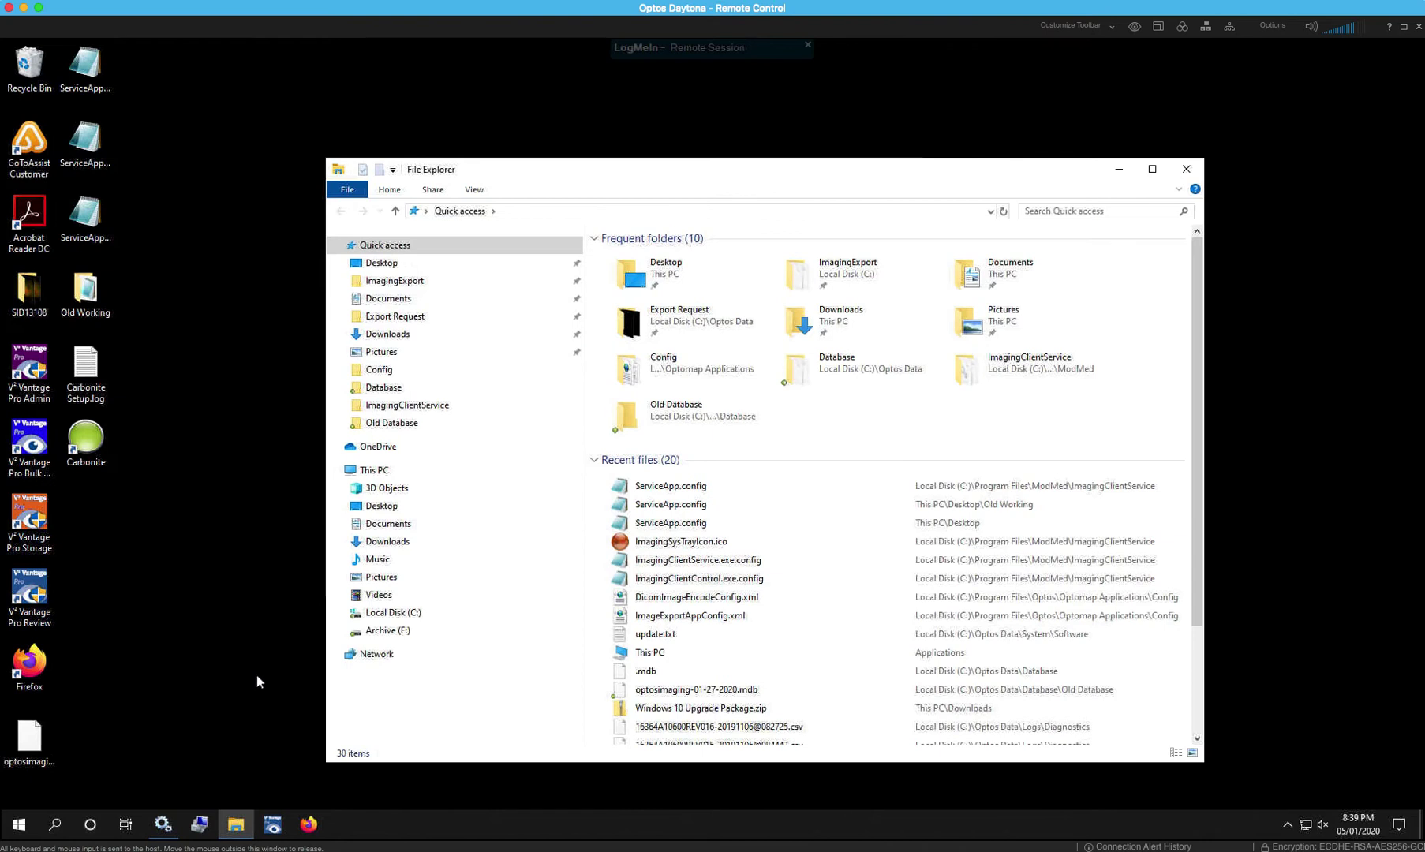
{"action": "left_click", "coordinate": [425, 614]}
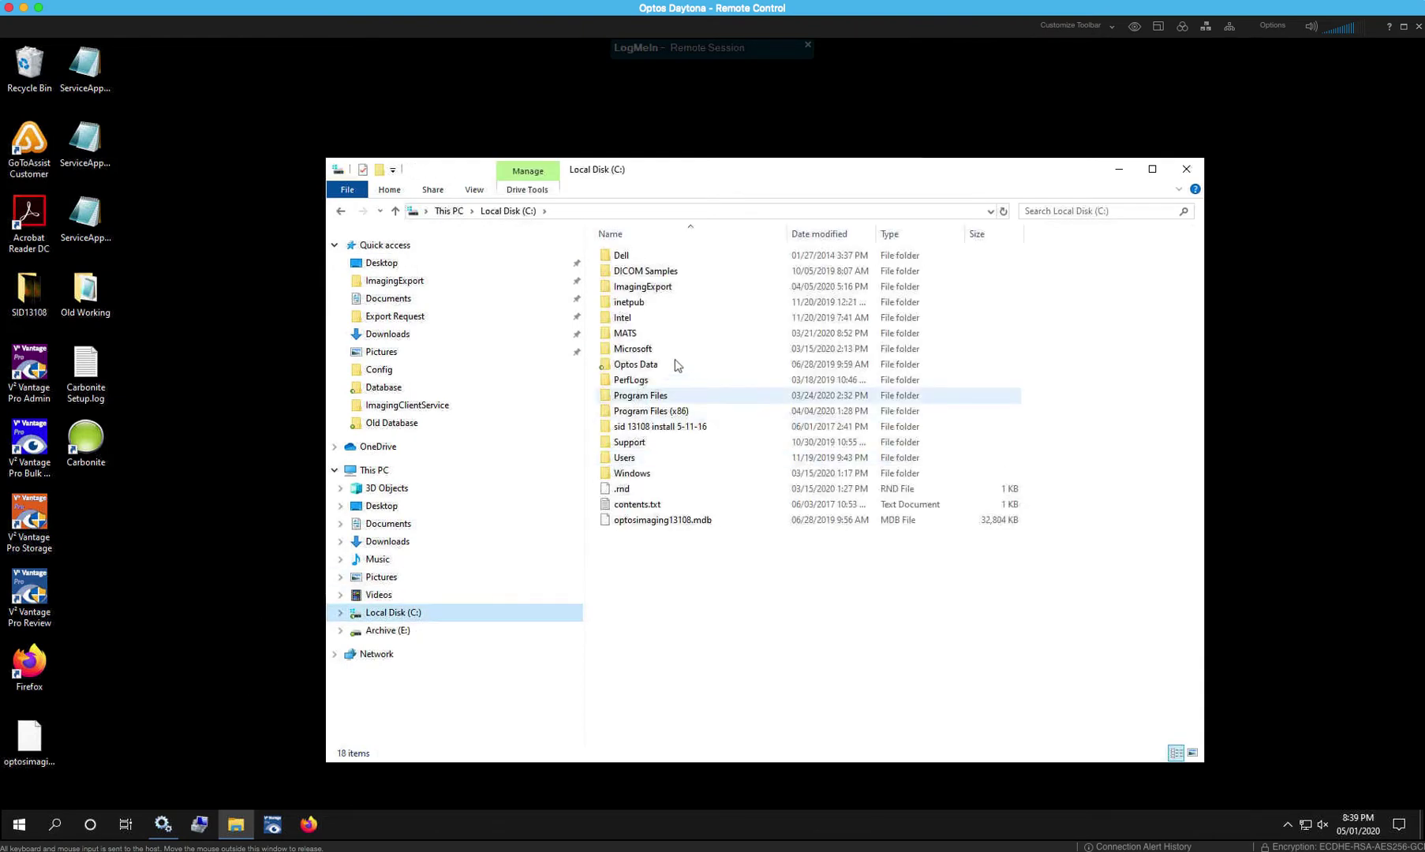
{"action": "double_click", "coordinate": [675, 371]}
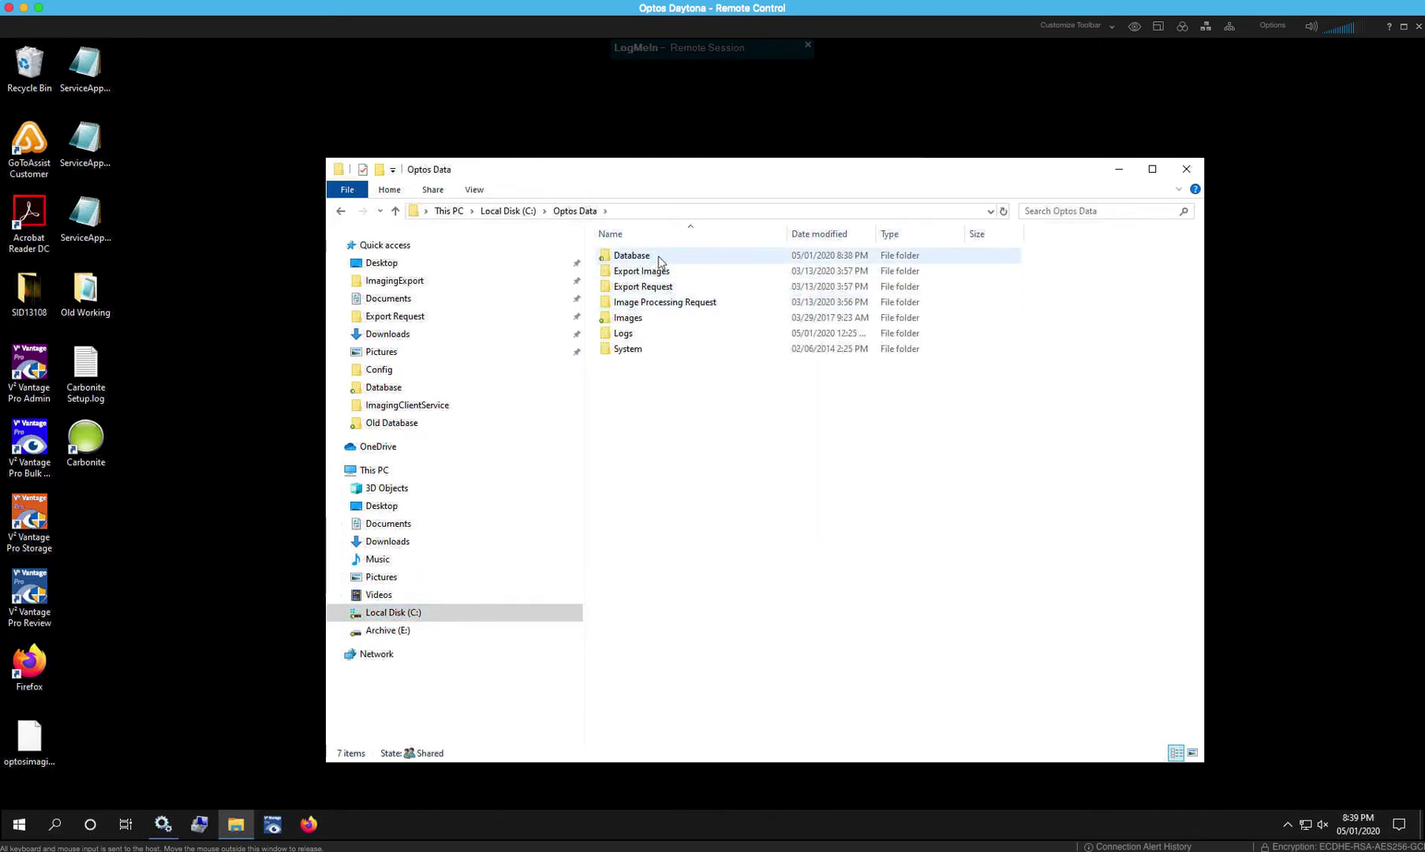
{"action": "double_click", "coordinate": [657, 257]}
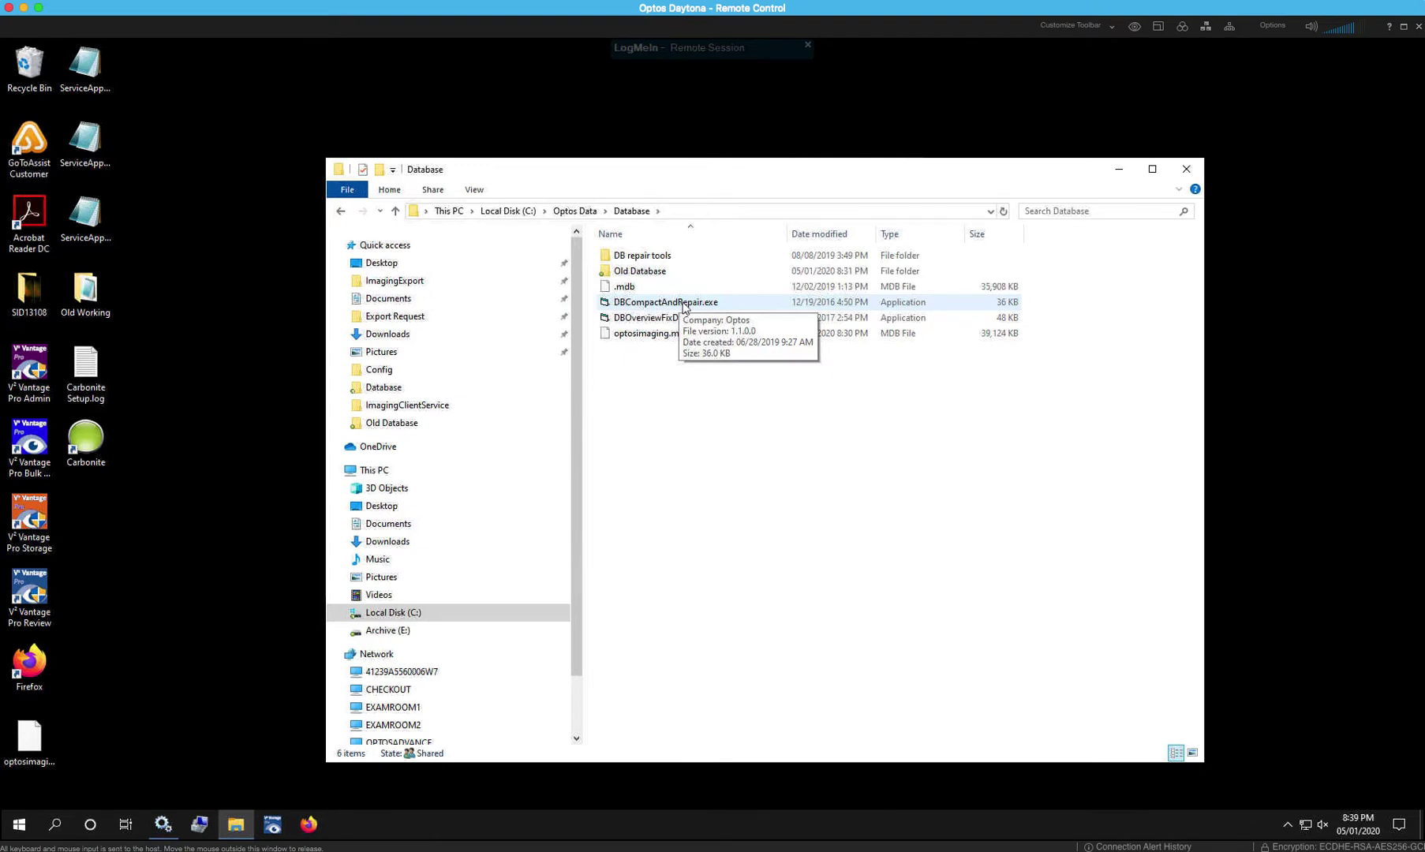
Run DBCompactAndRepair.exe to compact and repair C:\Optos Data\Database\OptosImaging.mdb, verify the repaired database, and close the tool
{"action": "double_click", "coordinate": [683, 308]}
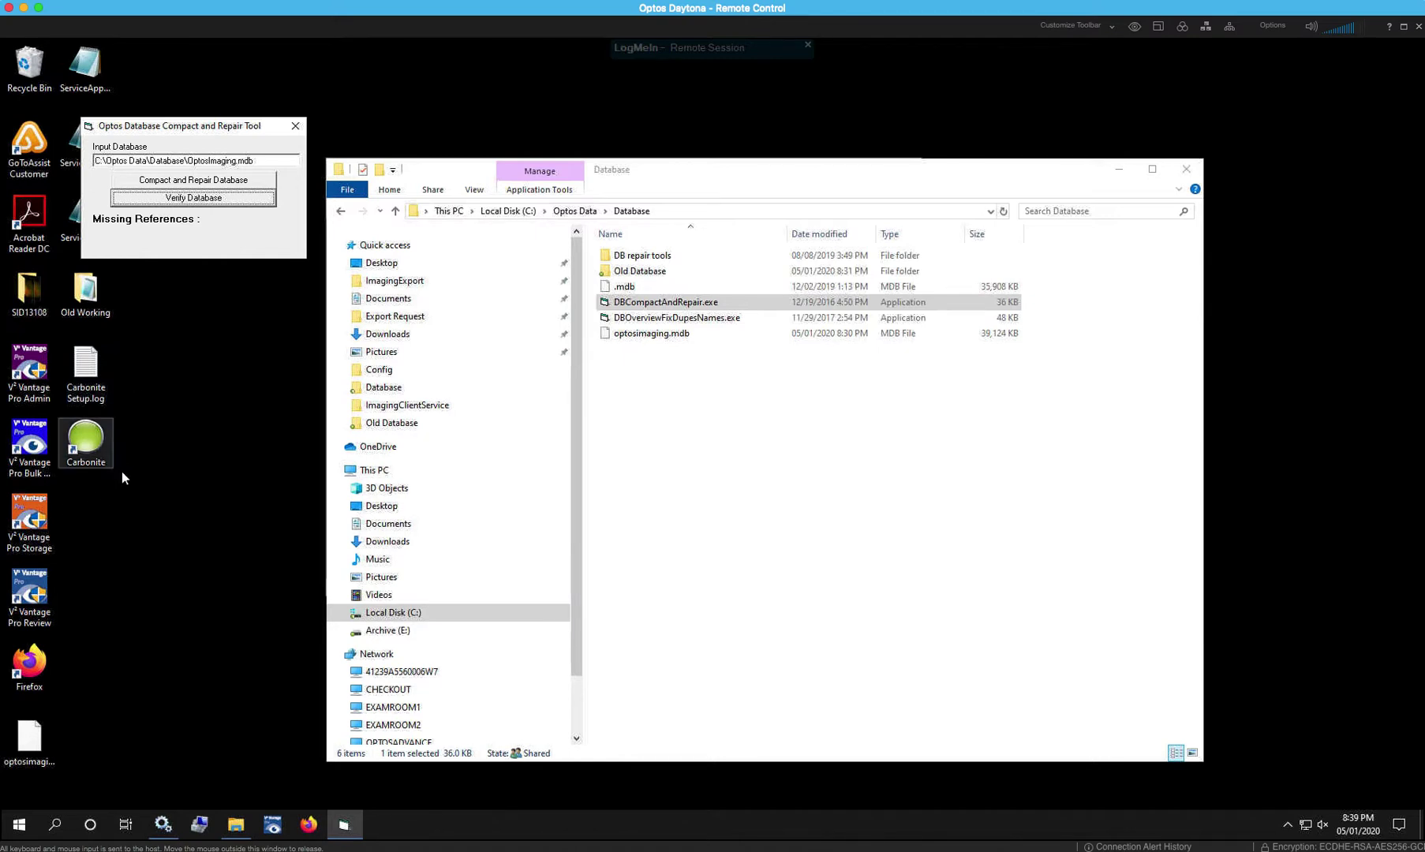
{"action": "left_click", "coordinate": [174, 181]}
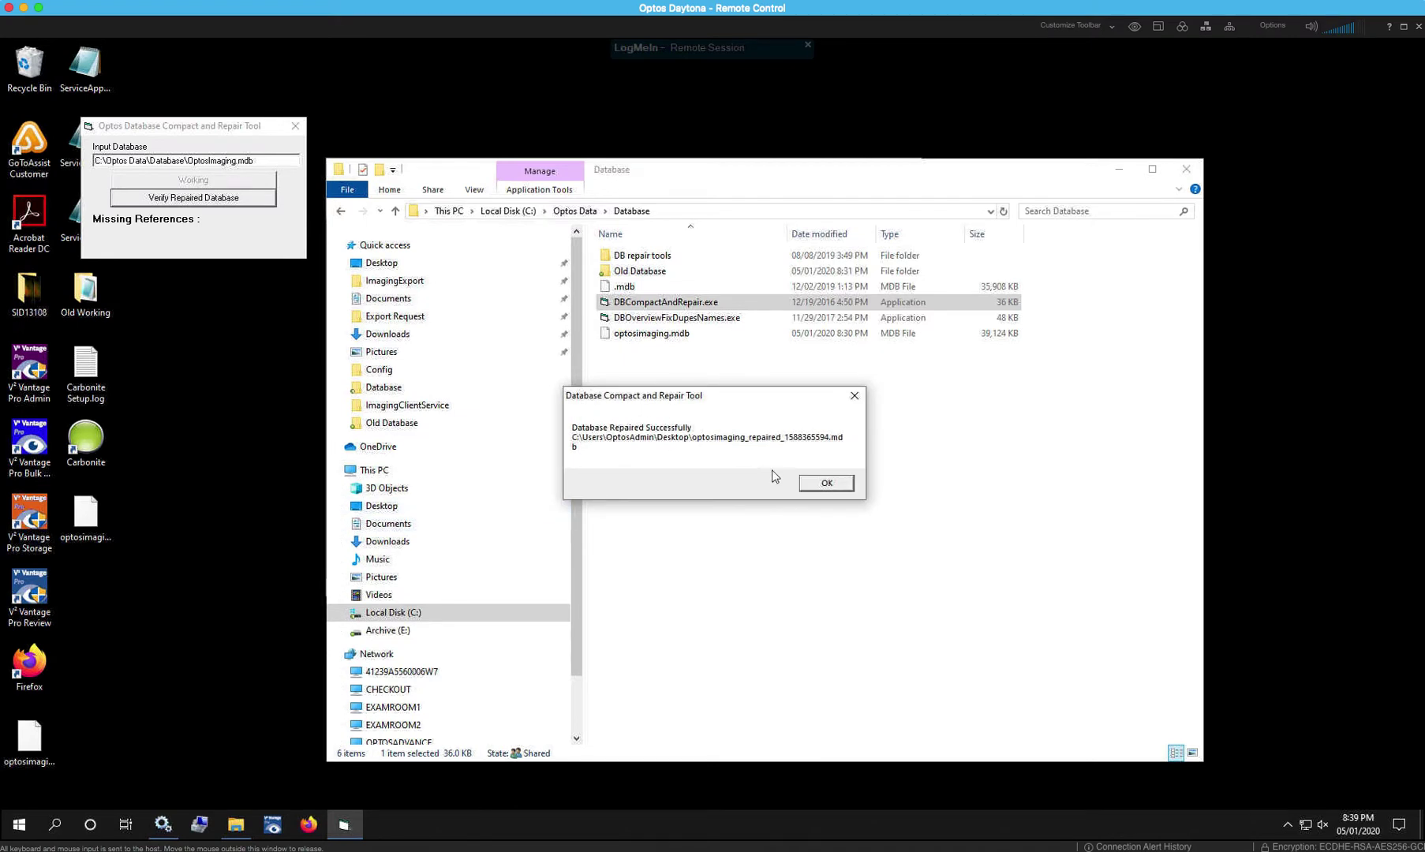
{"action": "left_click", "coordinate": [826, 484]}
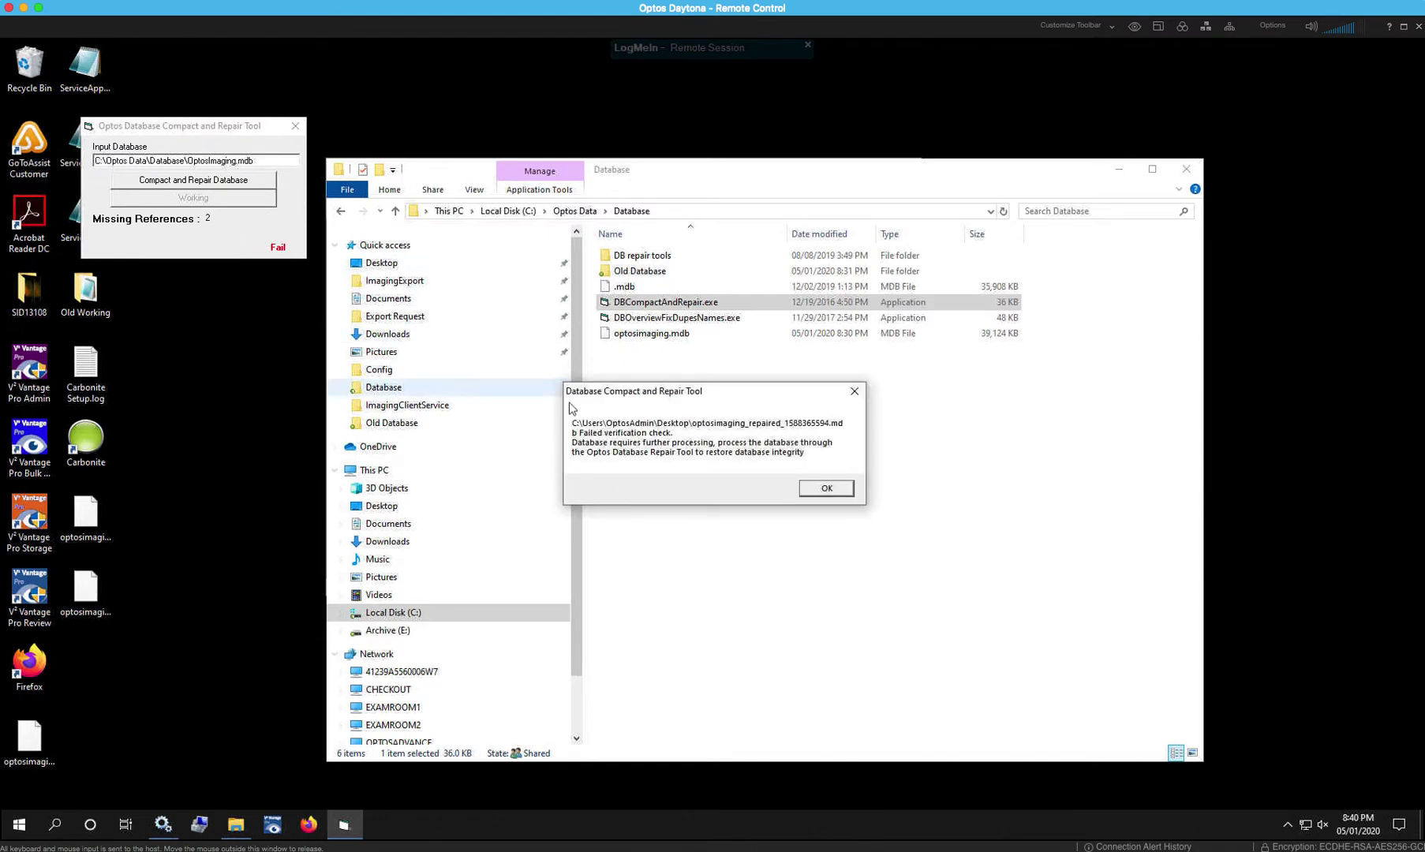
{"action": "left_click", "coordinate": [810, 490]}
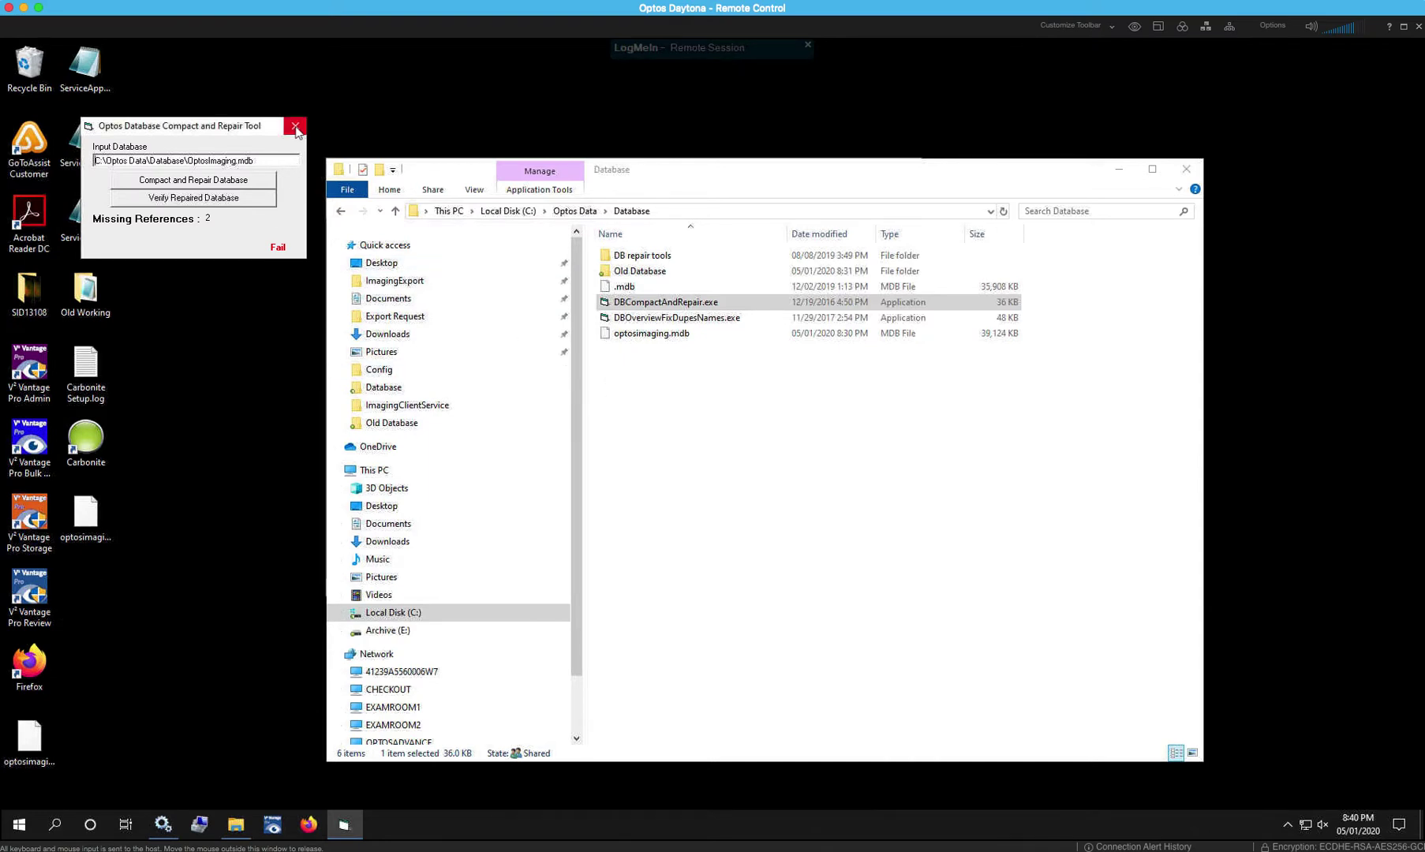
{"action": "left_click", "coordinate": [295, 127]}
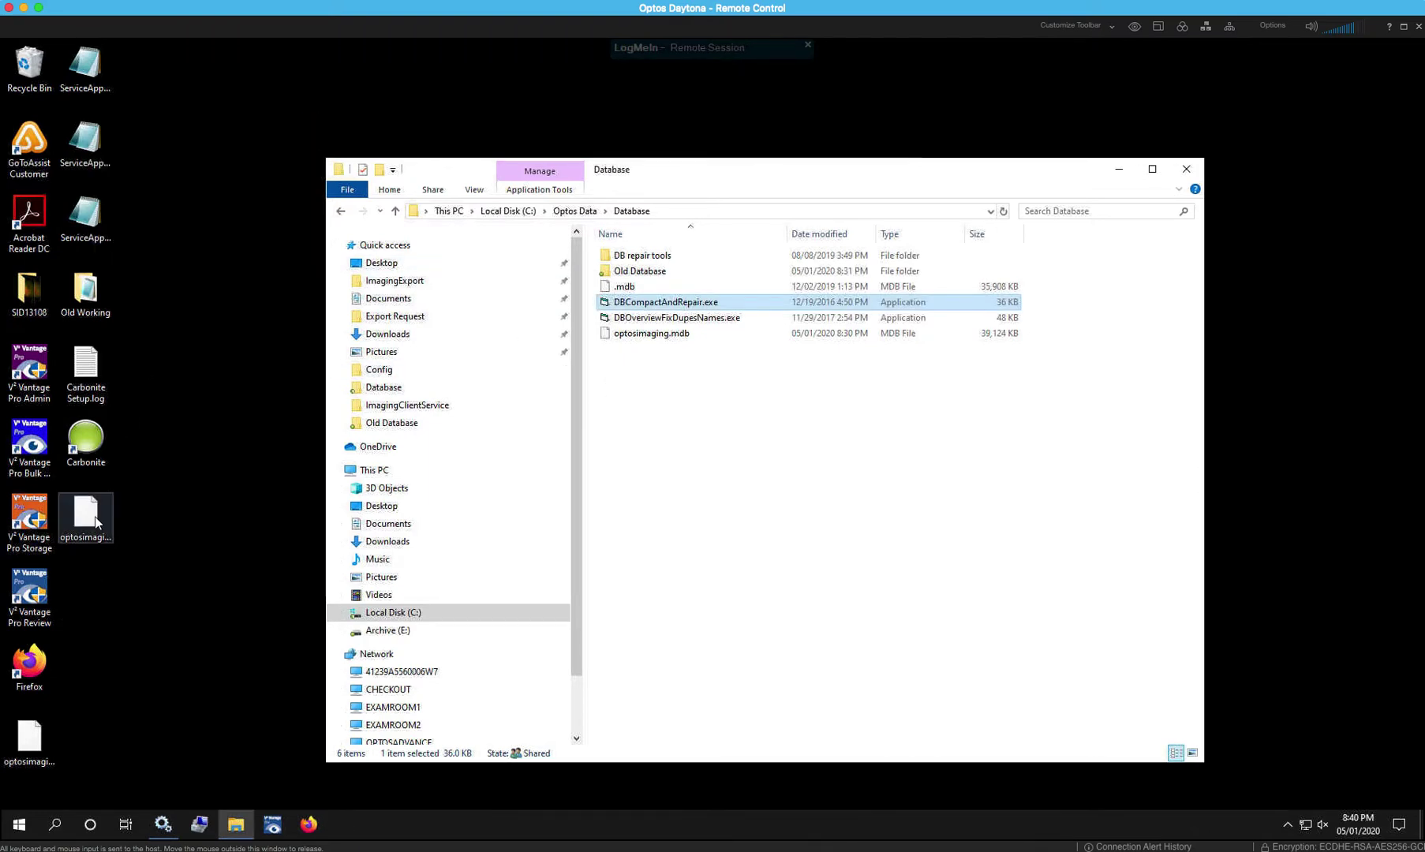
Rename optosimaging.mdb in the Database folder to optosimaging_05-02-2020.mdb
{"action": "left_click", "coordinate": [654, 335]}
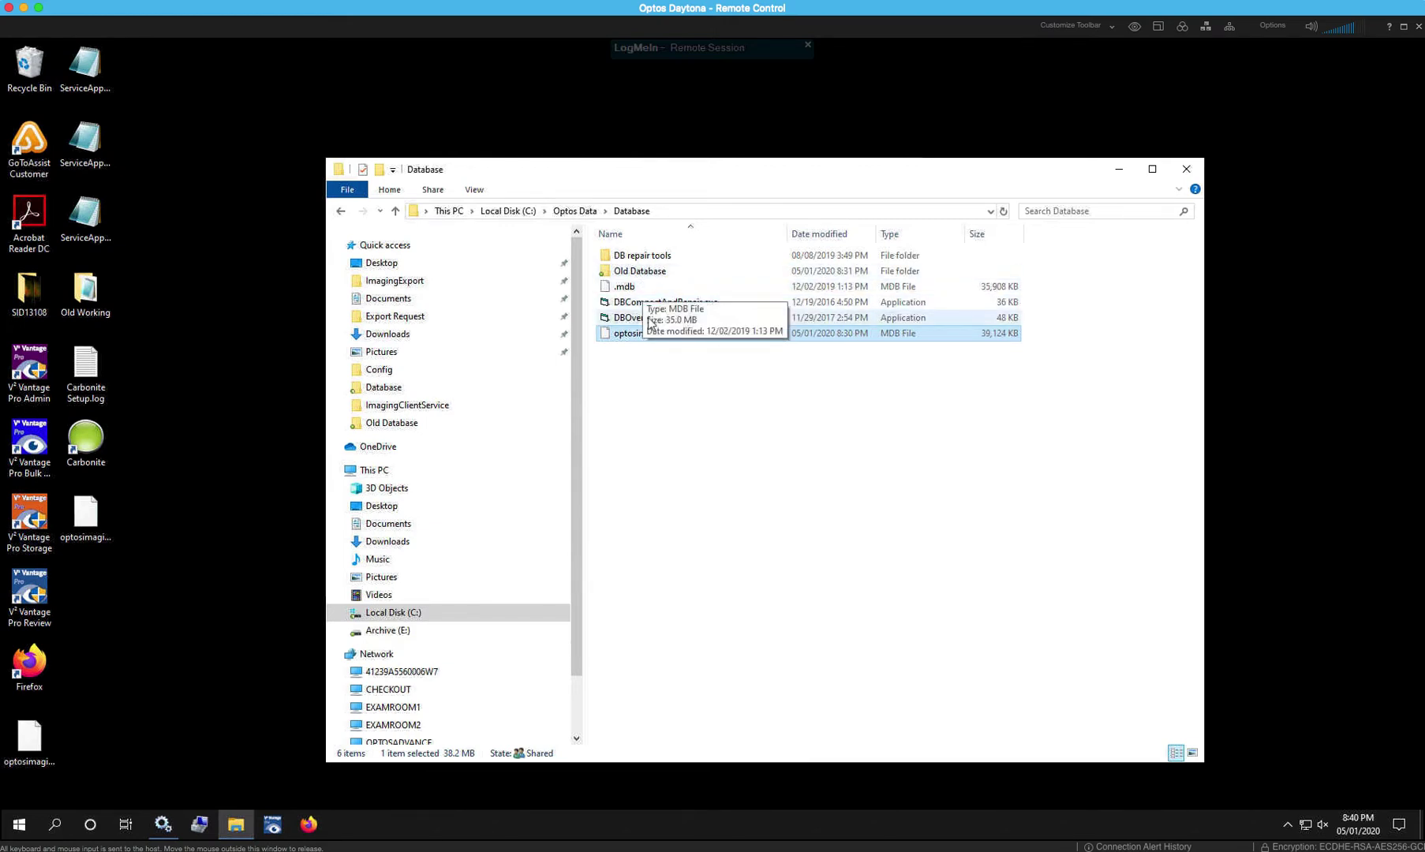
{"action": "right_click", "coordinate": [643, 334]}
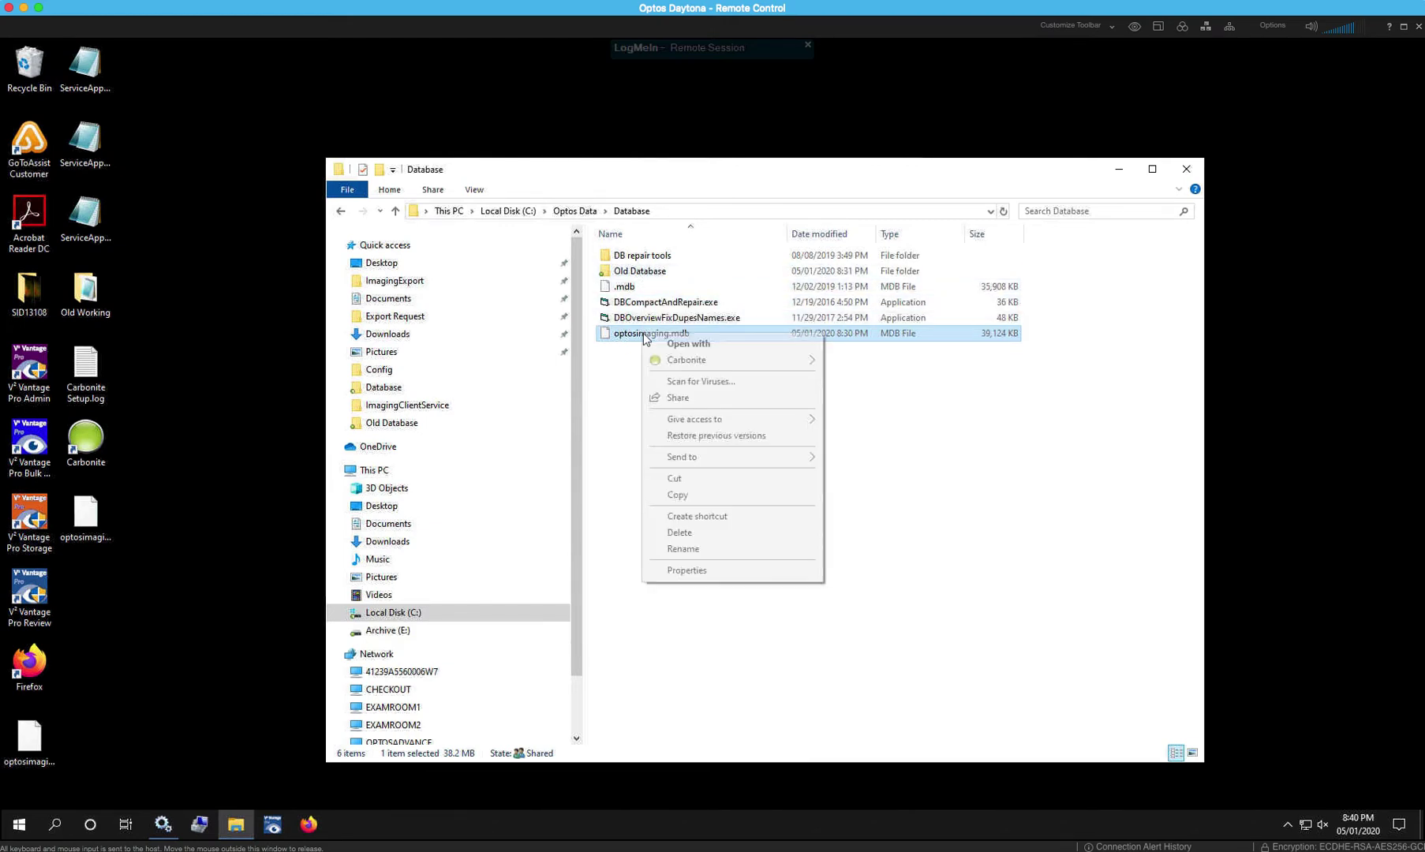
{"action": "left_click", "coordinate": [679, 548]}
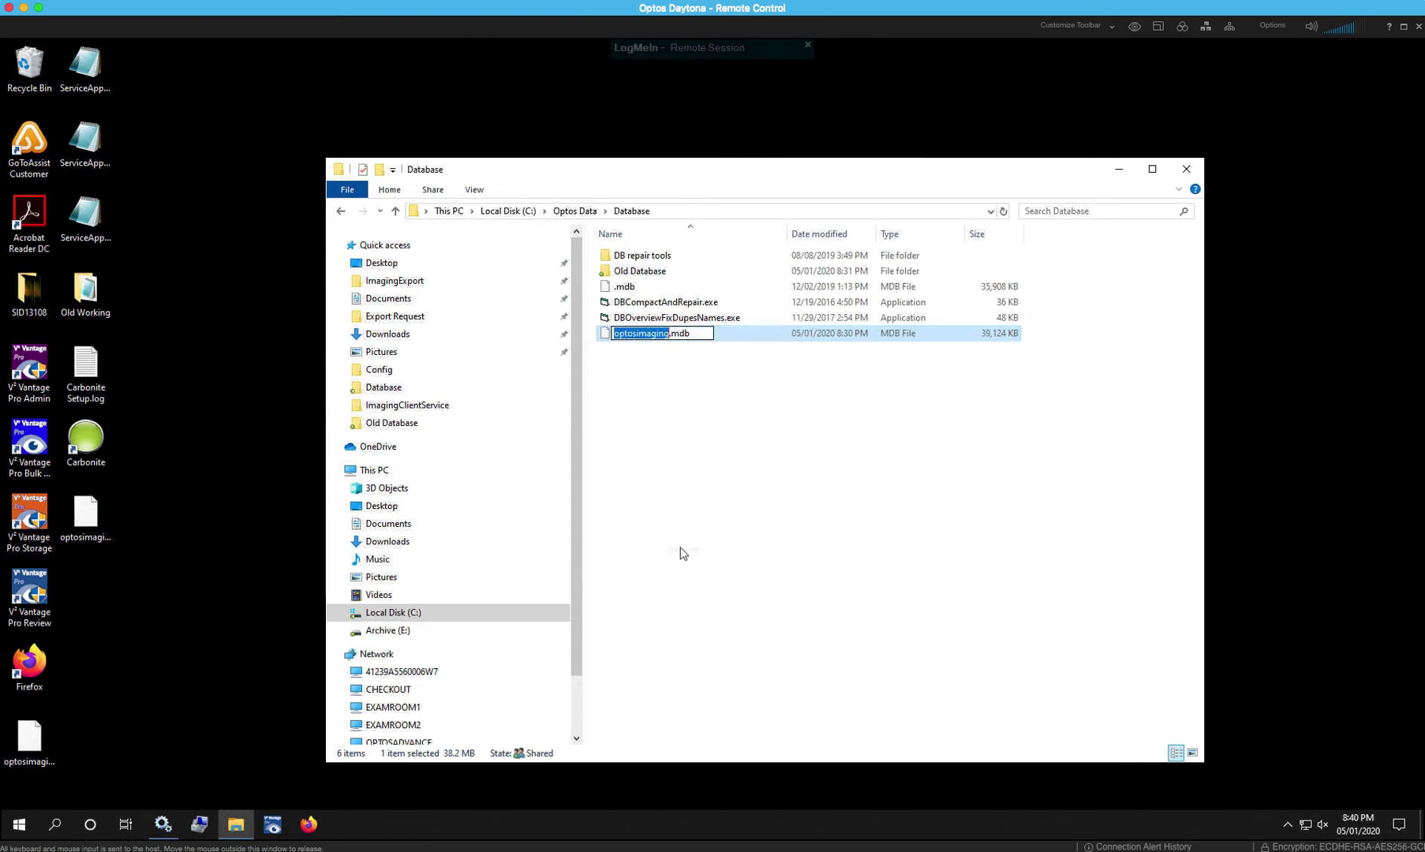
{"action": "key", "text": "Right"}
{"action": "type", "text": "_05-02-2020"}
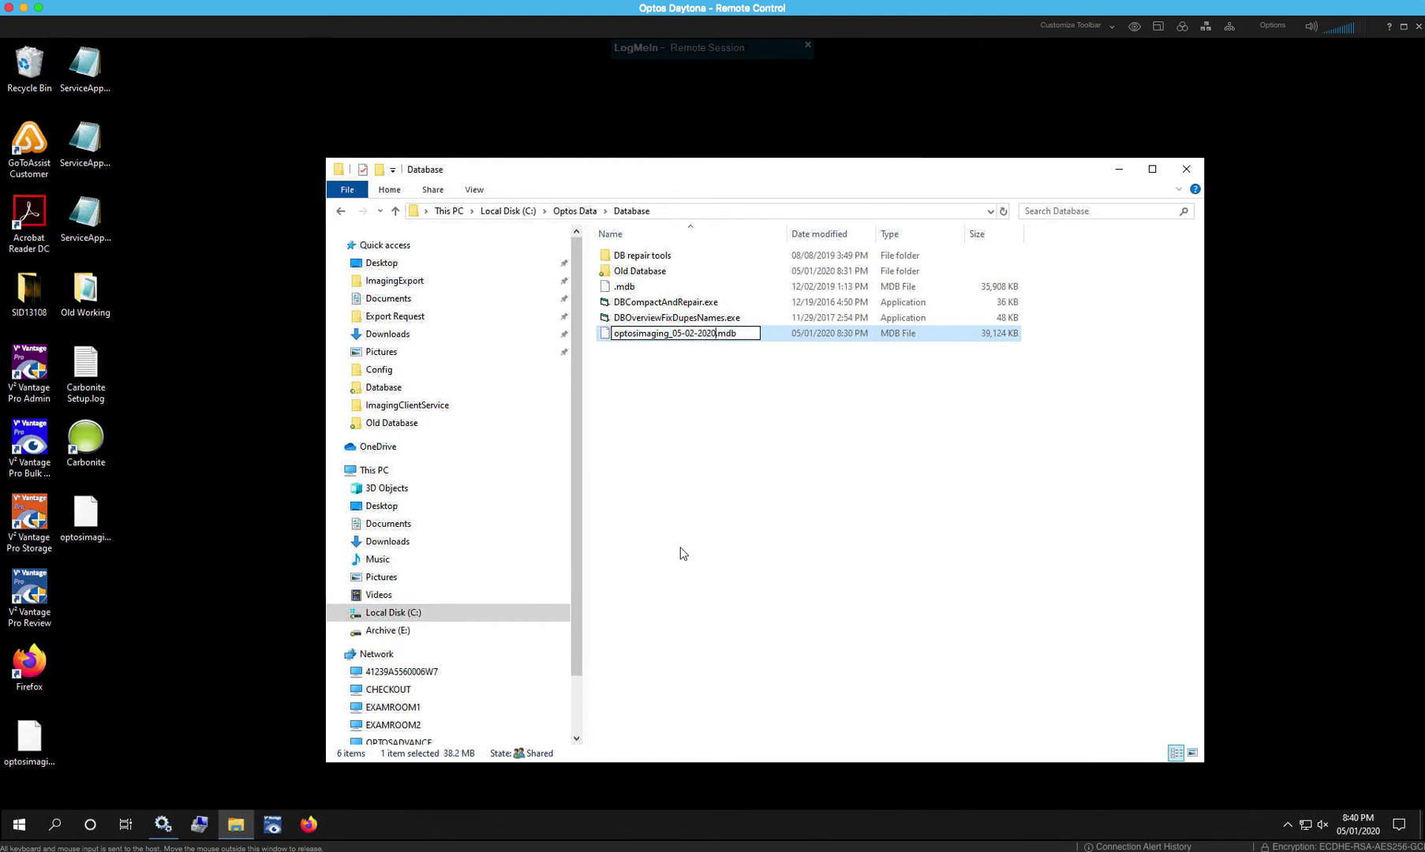
{"action": "key", "text": "Return"}
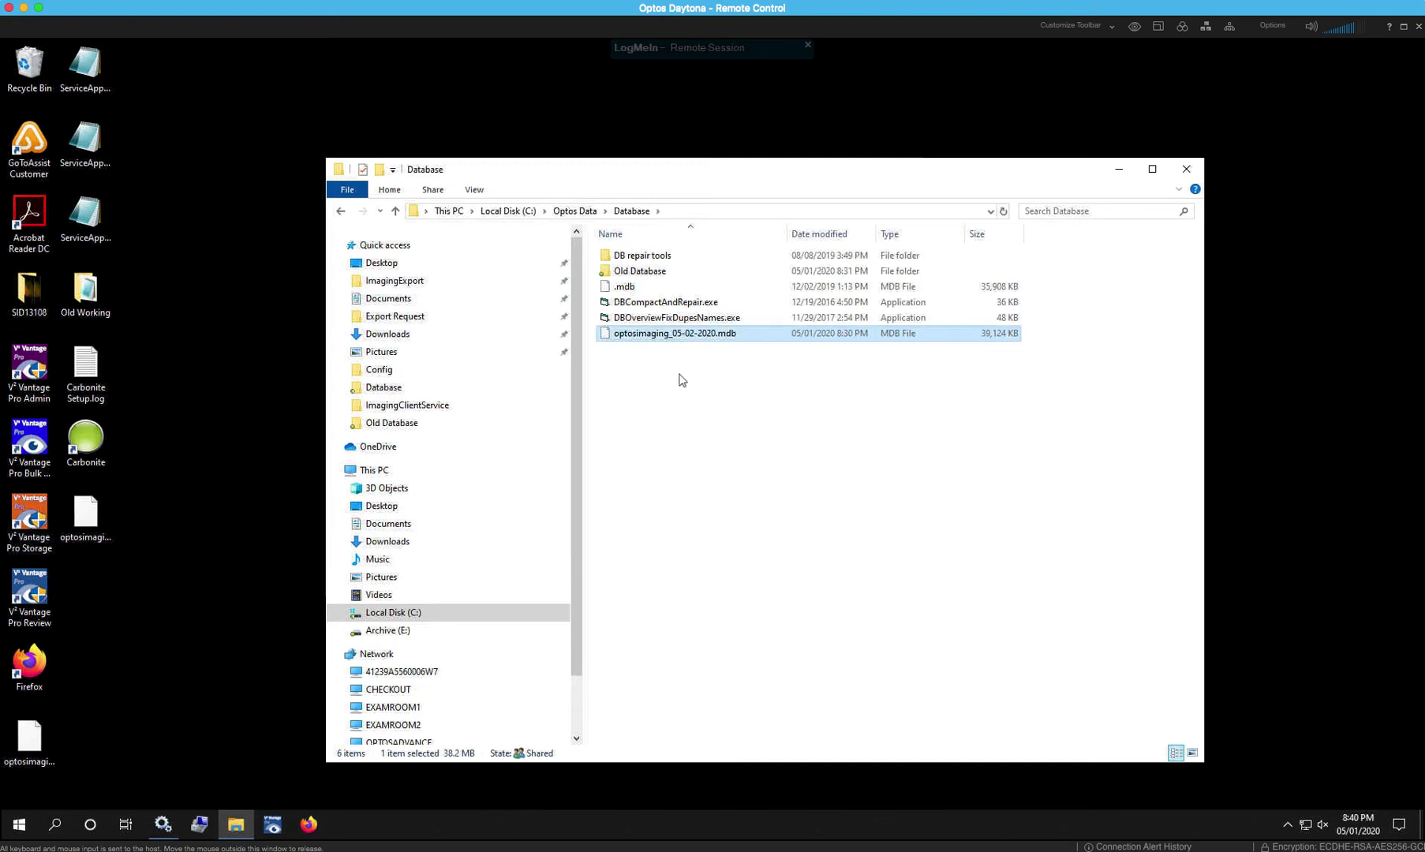
Move optosimaging_05-02-2020.mdb into the Old Database folder, look inside that folder, and return to the Database folder
{"action": "left_click_drag", "start_coordinate": [648, 334], "coordinate": [659, 276]}
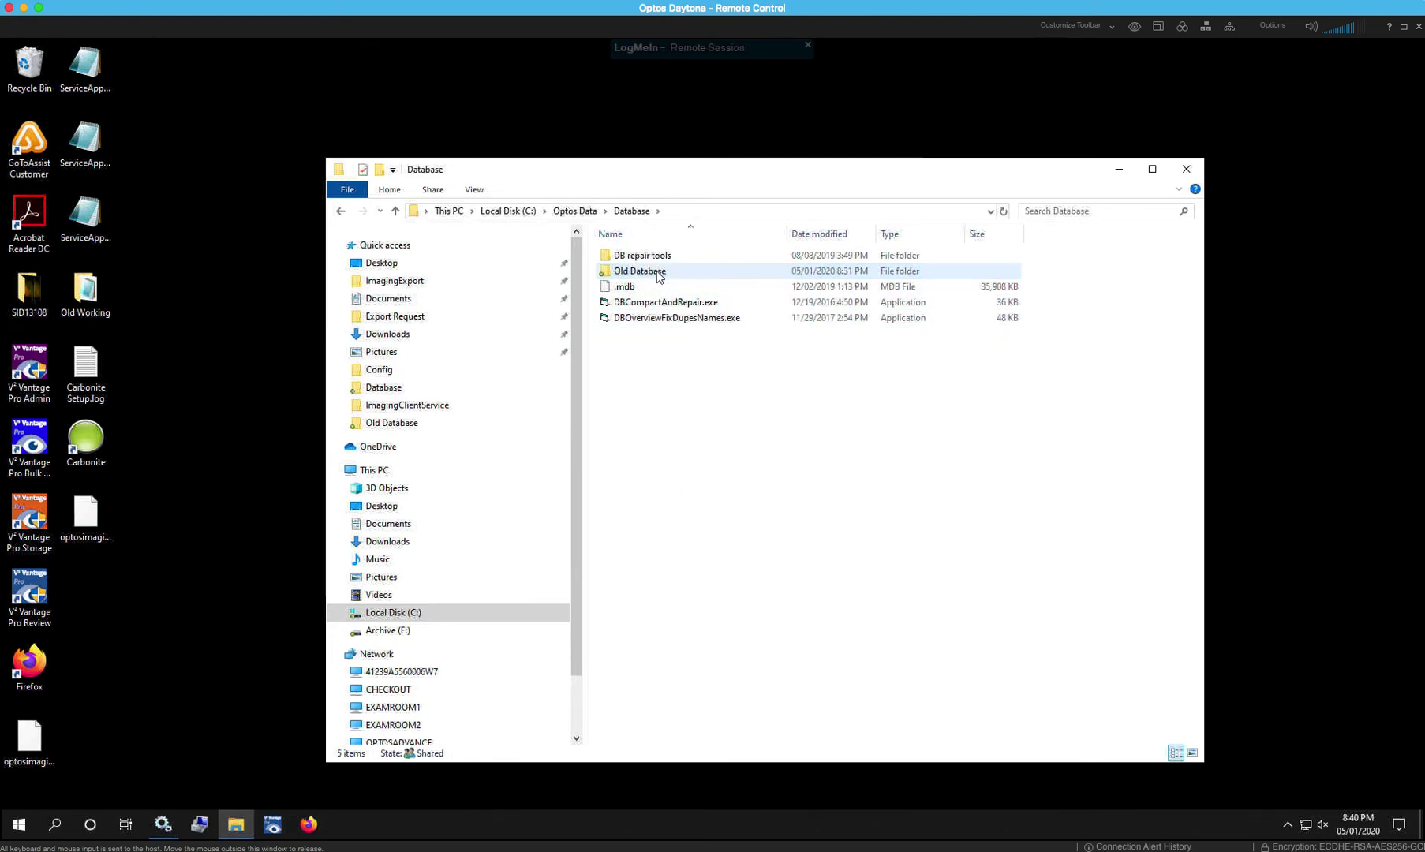
{"action": "double_click", "coordinate": [657, 273]}
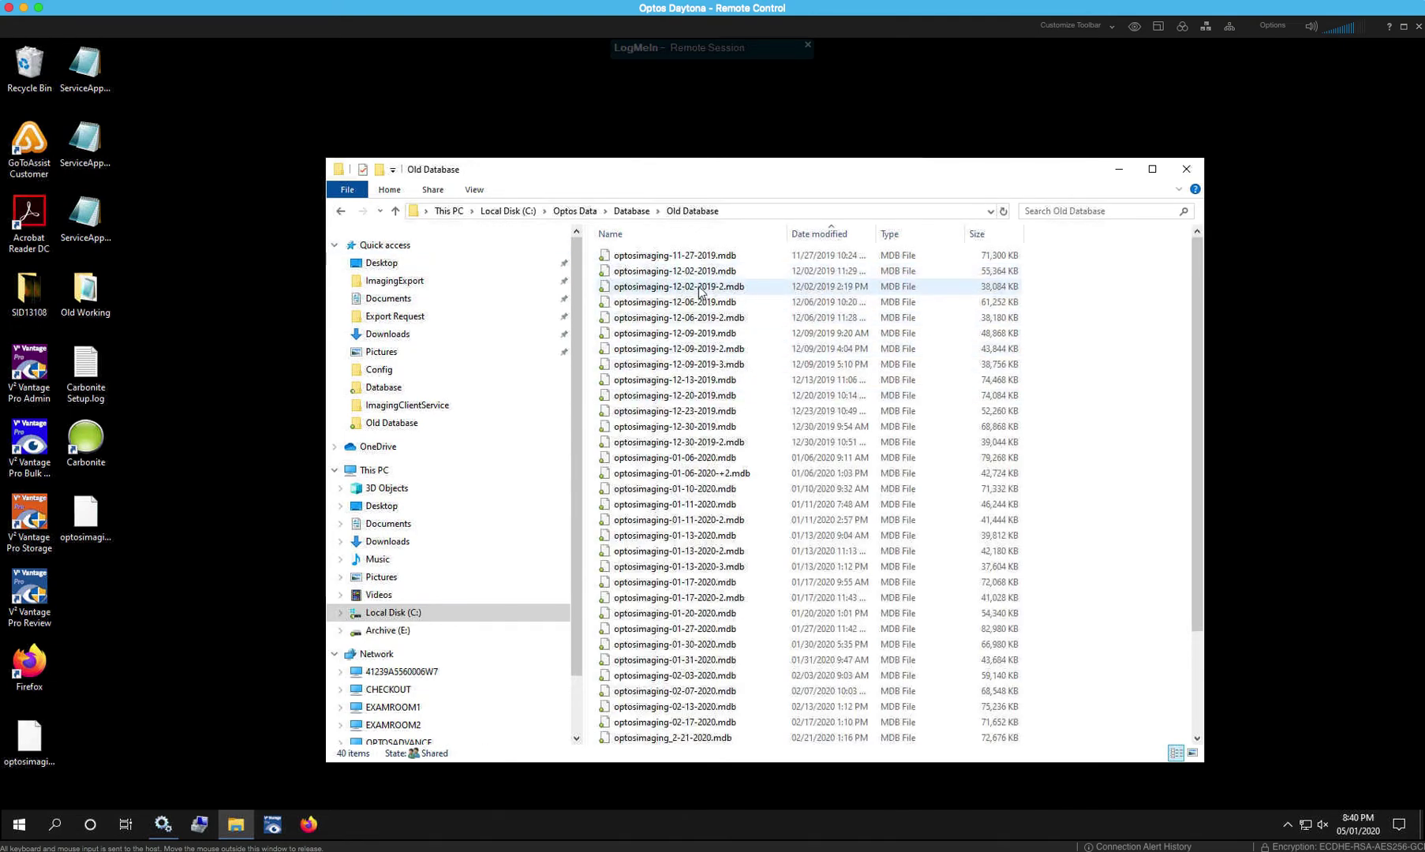
{"action": "left_click", "coordinate": [341, 212]}
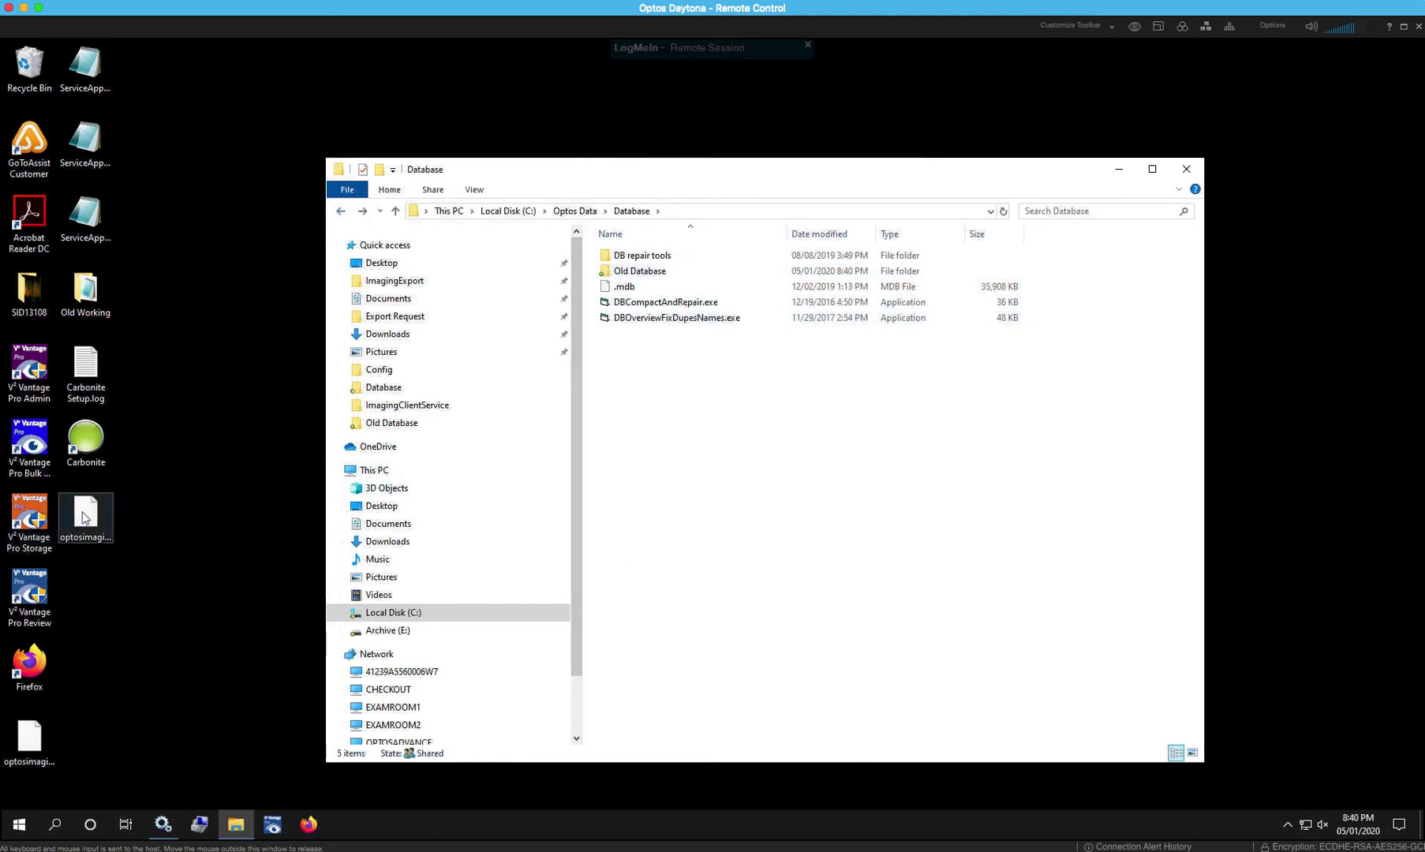
Move the repaired database file from the desktop into the Database folder, rename it optosimaging.mdb, and close the folder window
{"action": "left_click_drag", "start_coordinate": [85, 517], "coordinate": [727, 414]}
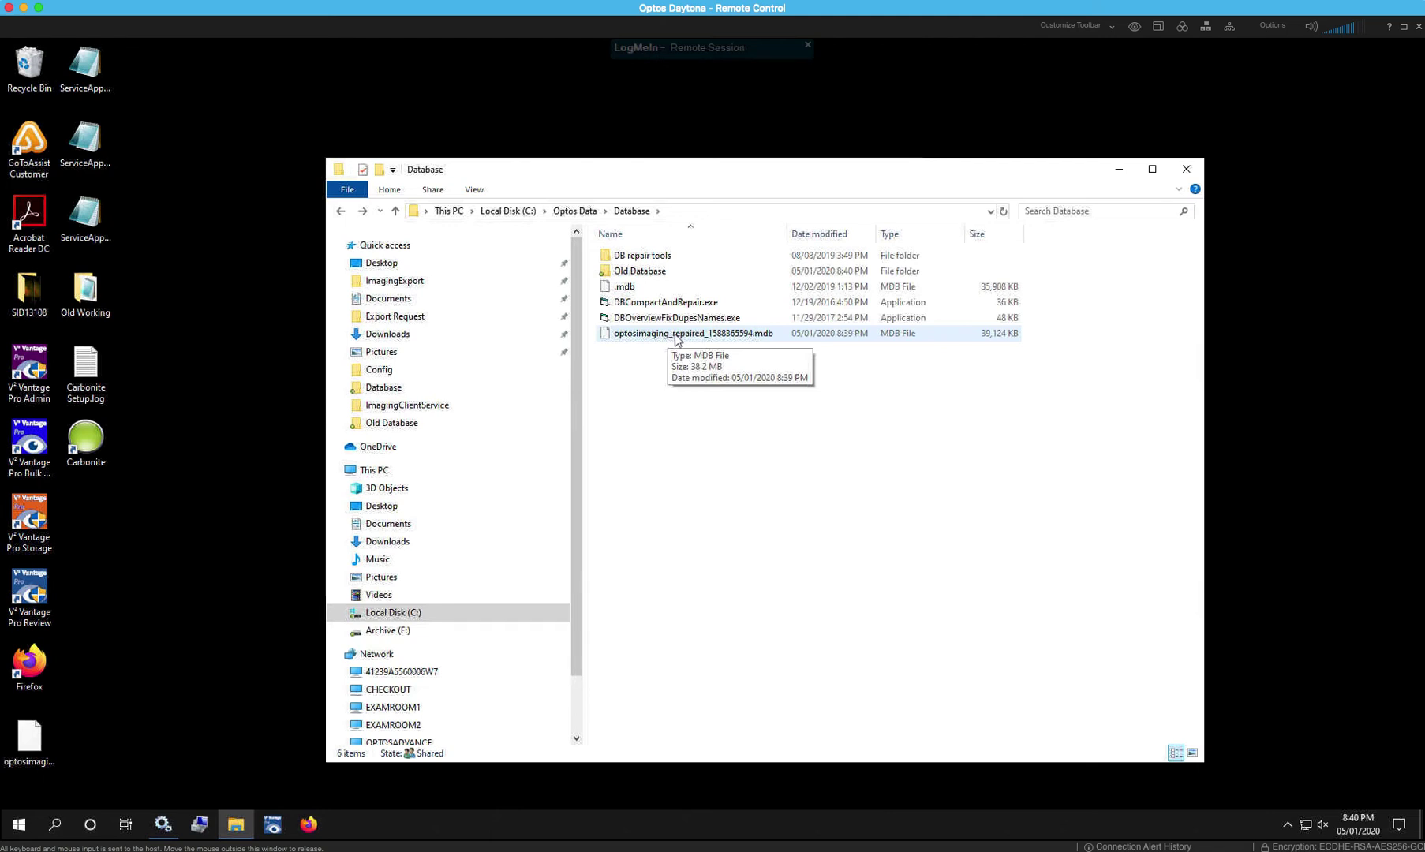
{"action": "right_click", "coordinate": [677, 340]}
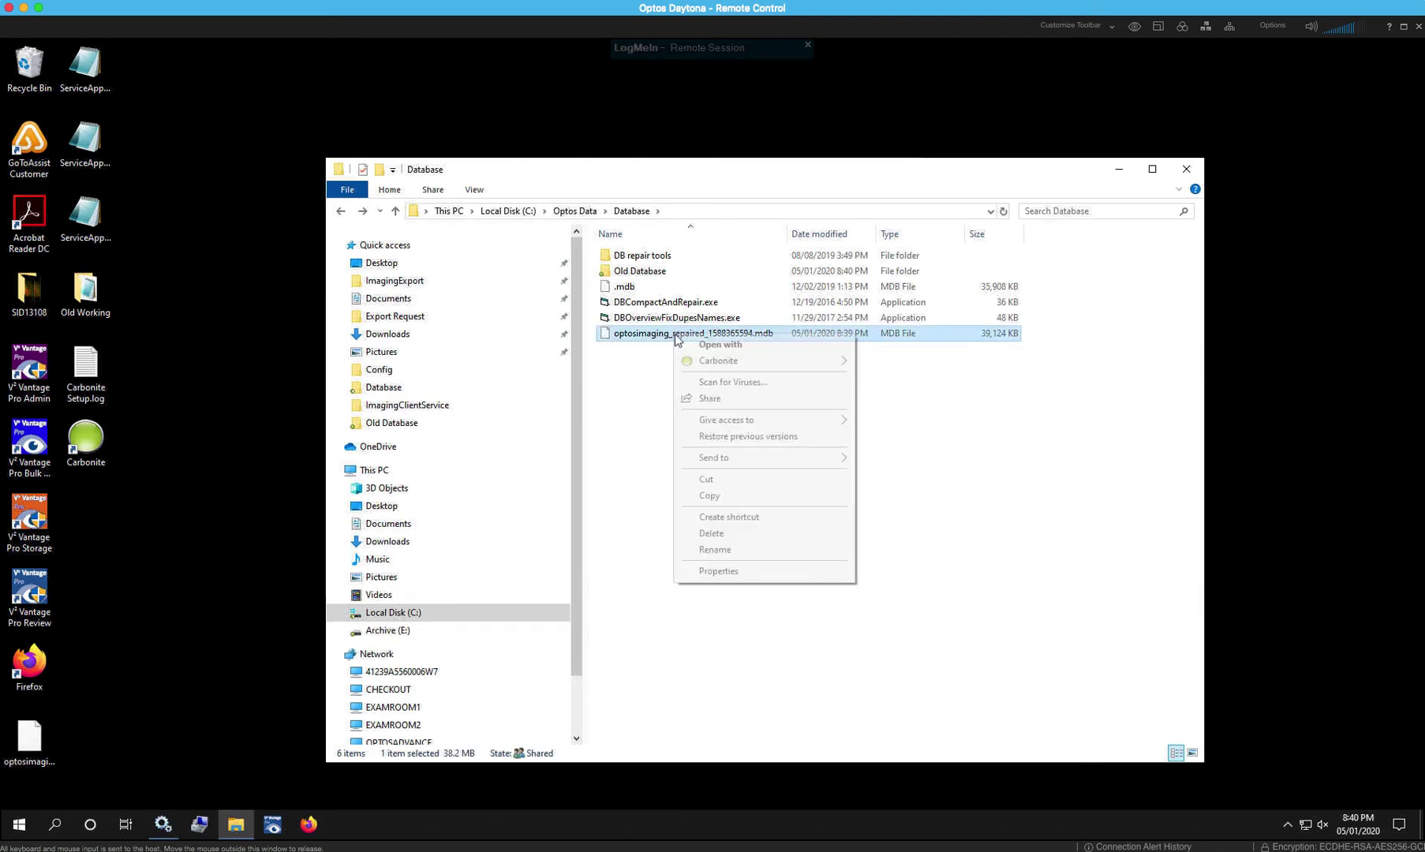
{"action": "left_click", "coordinate": [718, 550]}
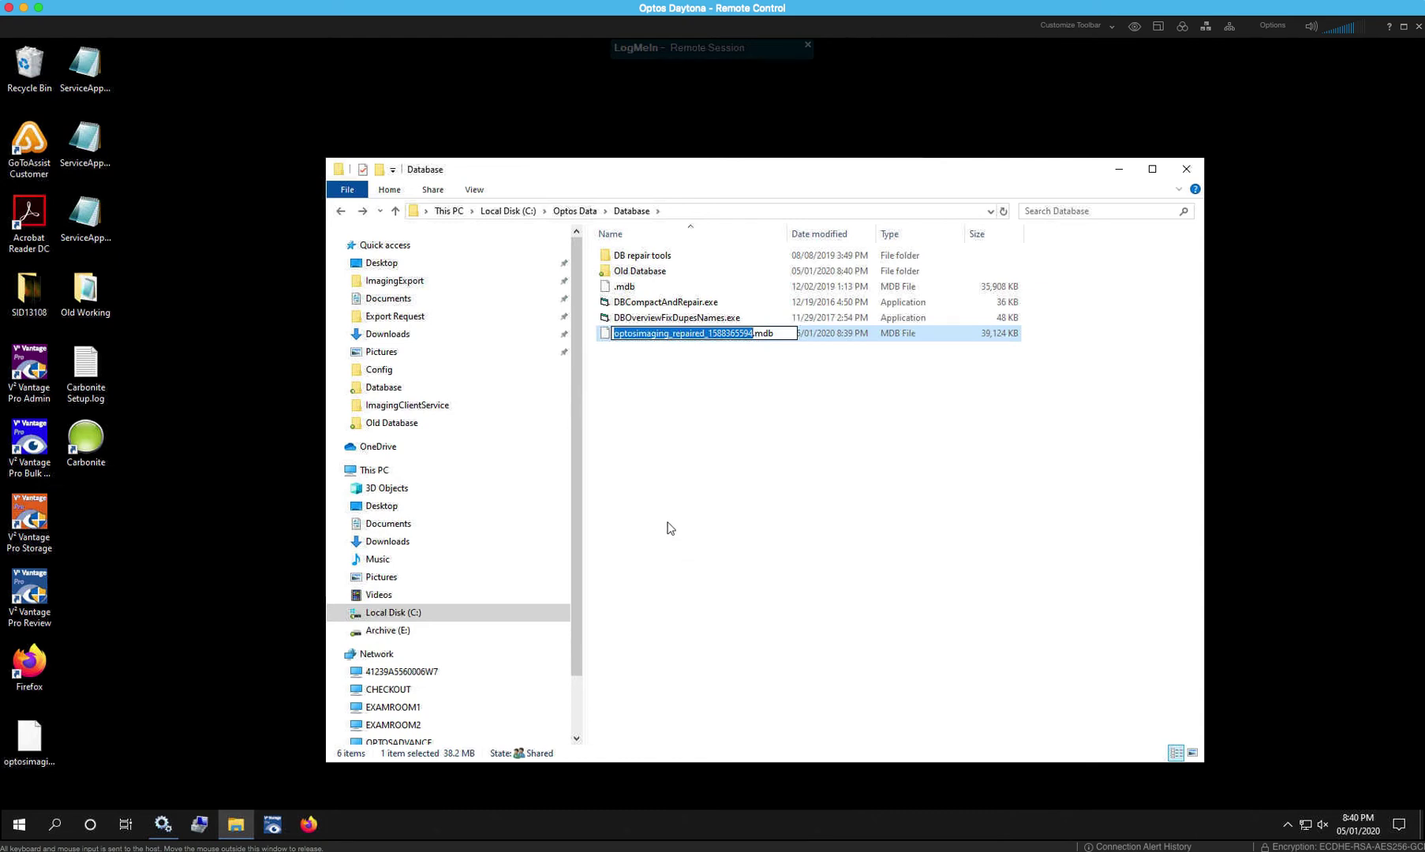
{"action": "key", "text": "End"}
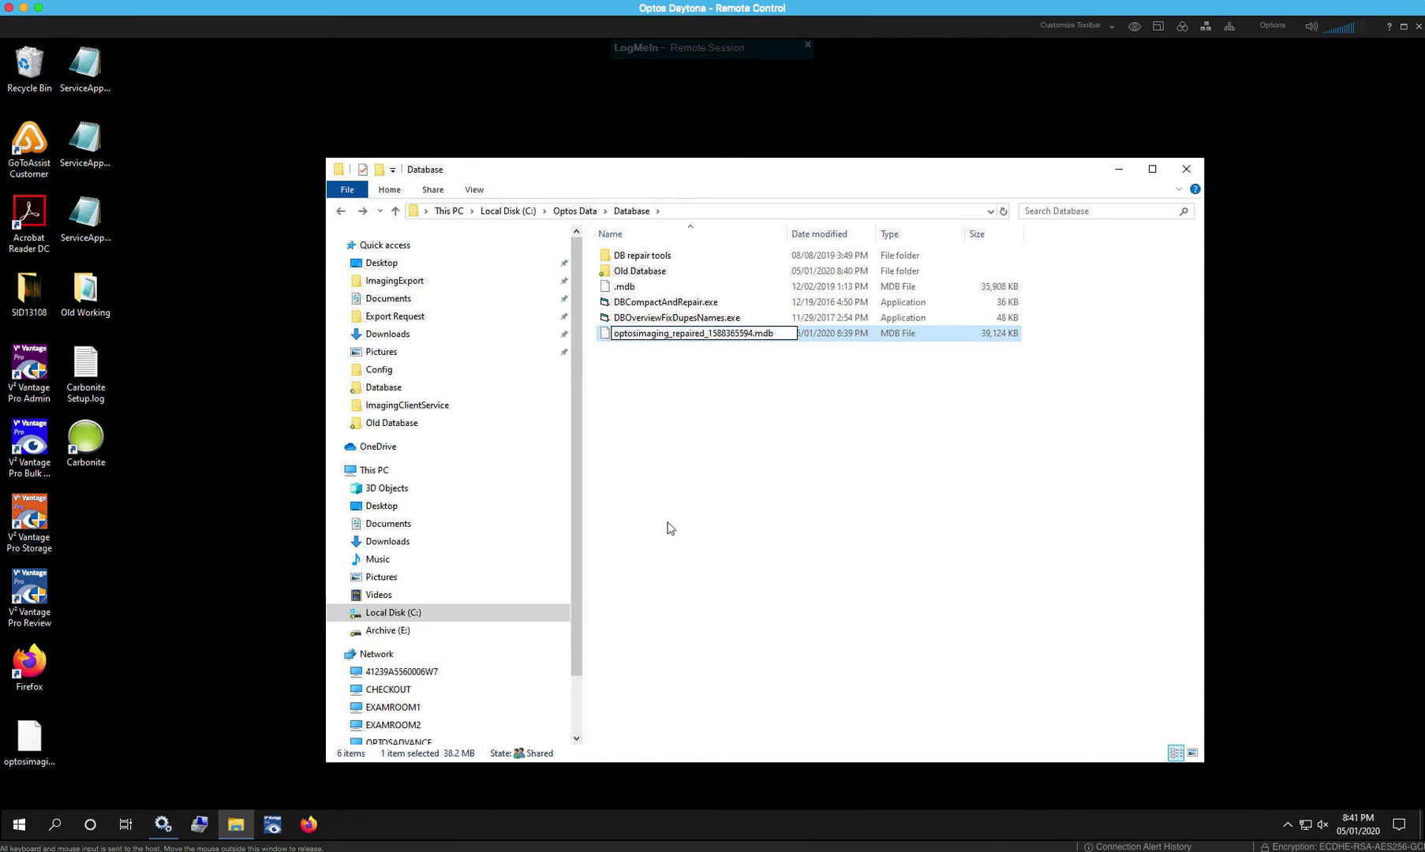
{"action": "key", "text": "BackSpace"}
{"action": "key", "text": "BackSpace"}
{"action": "key", "text": "BackSpace"}
{"action": "key", "text": "BackSpace"}
{"action": "key", "text": "BackSpace"}
{"action": "key", "text": "BackSpace"}
{"action": "key", "text": "BackSpace"}
{"action": "key", "text": "BackSpace"}
{"action": "key", "text": "BackSpace"}
{"action": "key", "text": "BackSpace"}
{"action": "key", "text": "BackSpace"}
{"action": "key", "text": "BackSpace"}
{"action": "key", "text": "BackSpace"}
{"action": "key", "text": "BackSpace"}
{"action": "key", "text": "BackSpace"}
{"action": "key", "text": "BackSpace"}
{"action": "key", "text": "BackSpace"}
{"action": "key", "text": "BackSpace"}
{"action": "key", "text": "BackSpace"}
{"action": "key", "text": "BackSpace"}
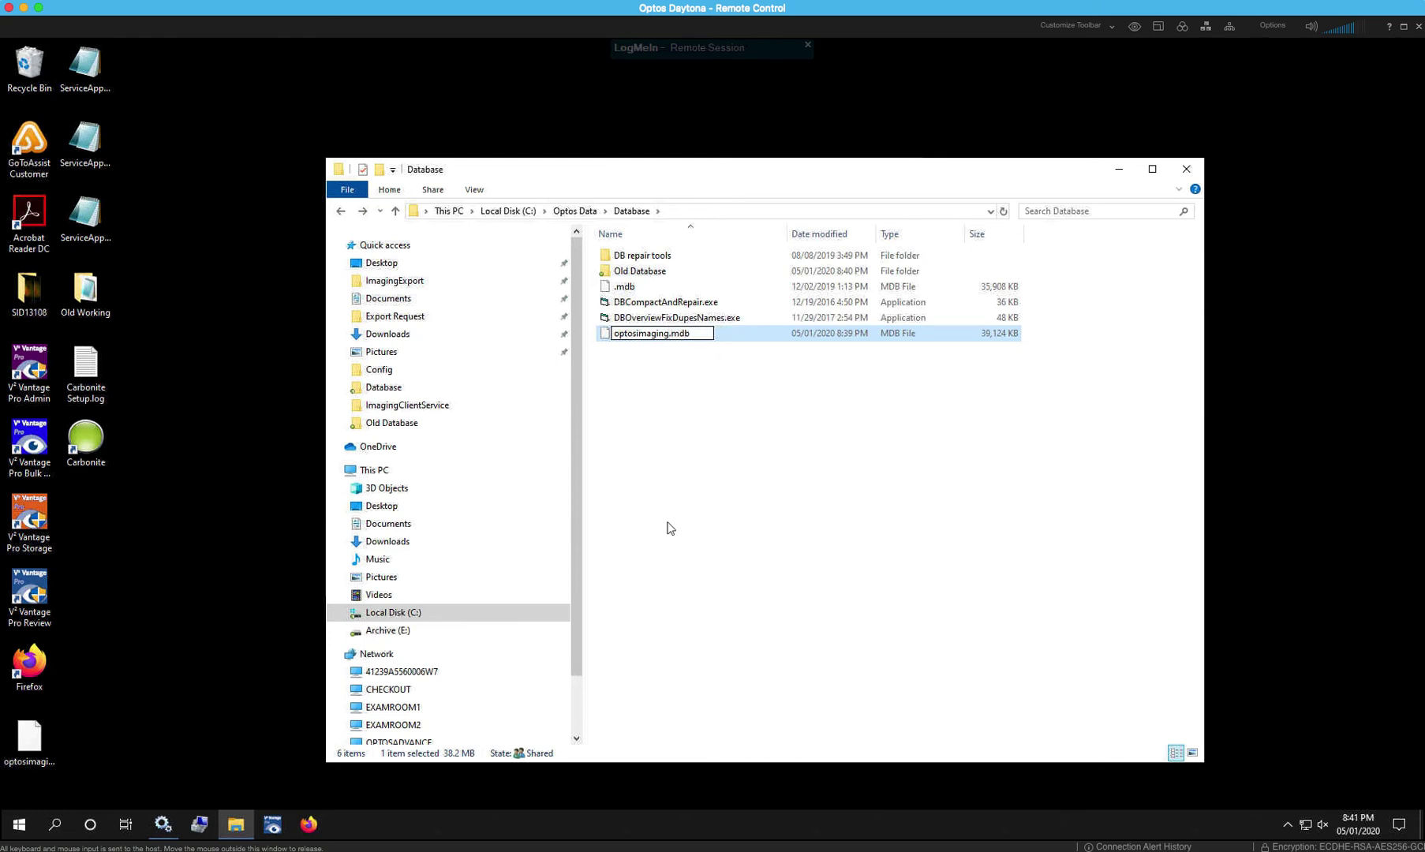
{"action": "key", "text": "Return"}
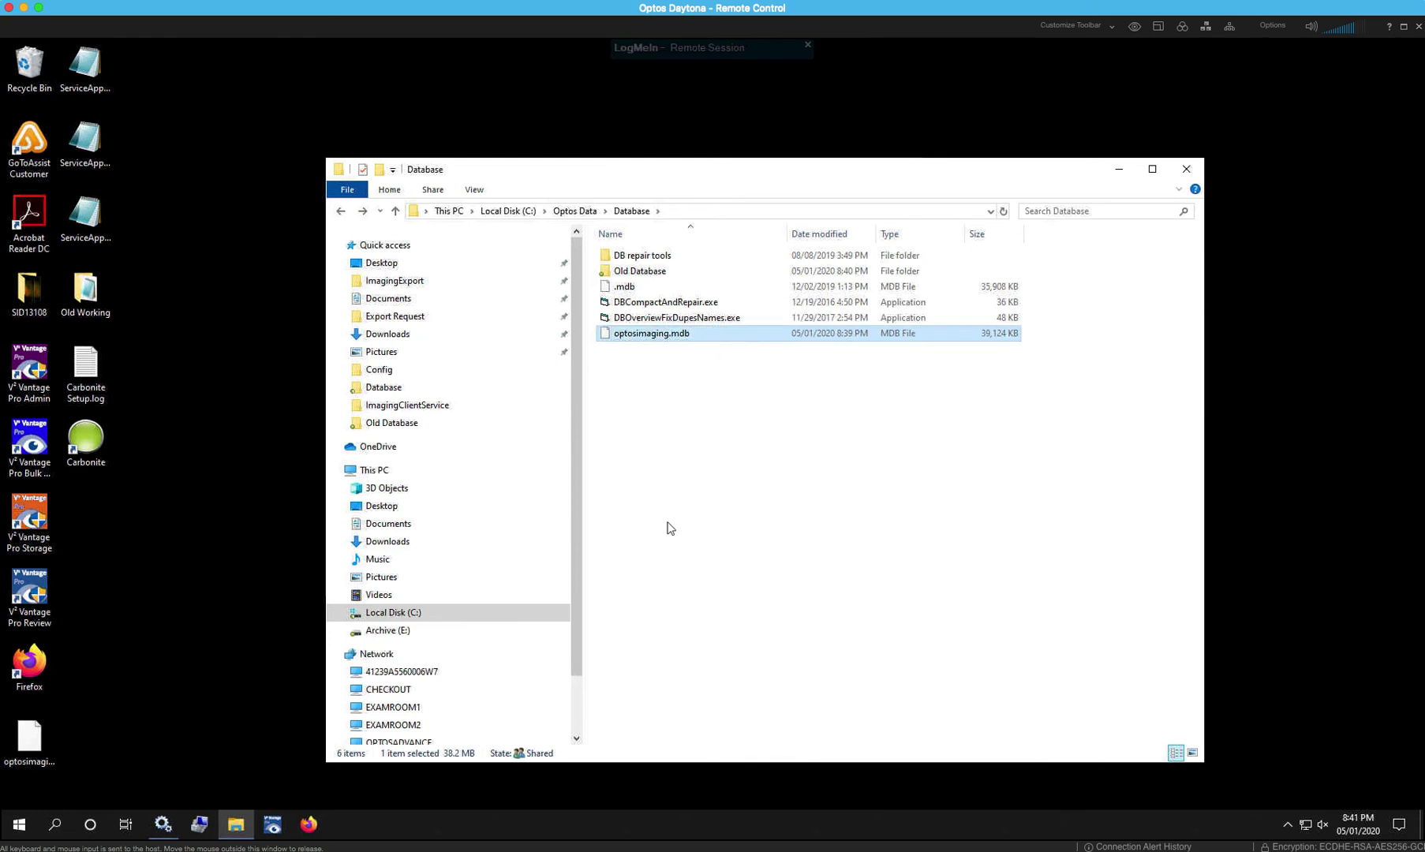
{"action": "left_click", "coordinate": [657, 377]}
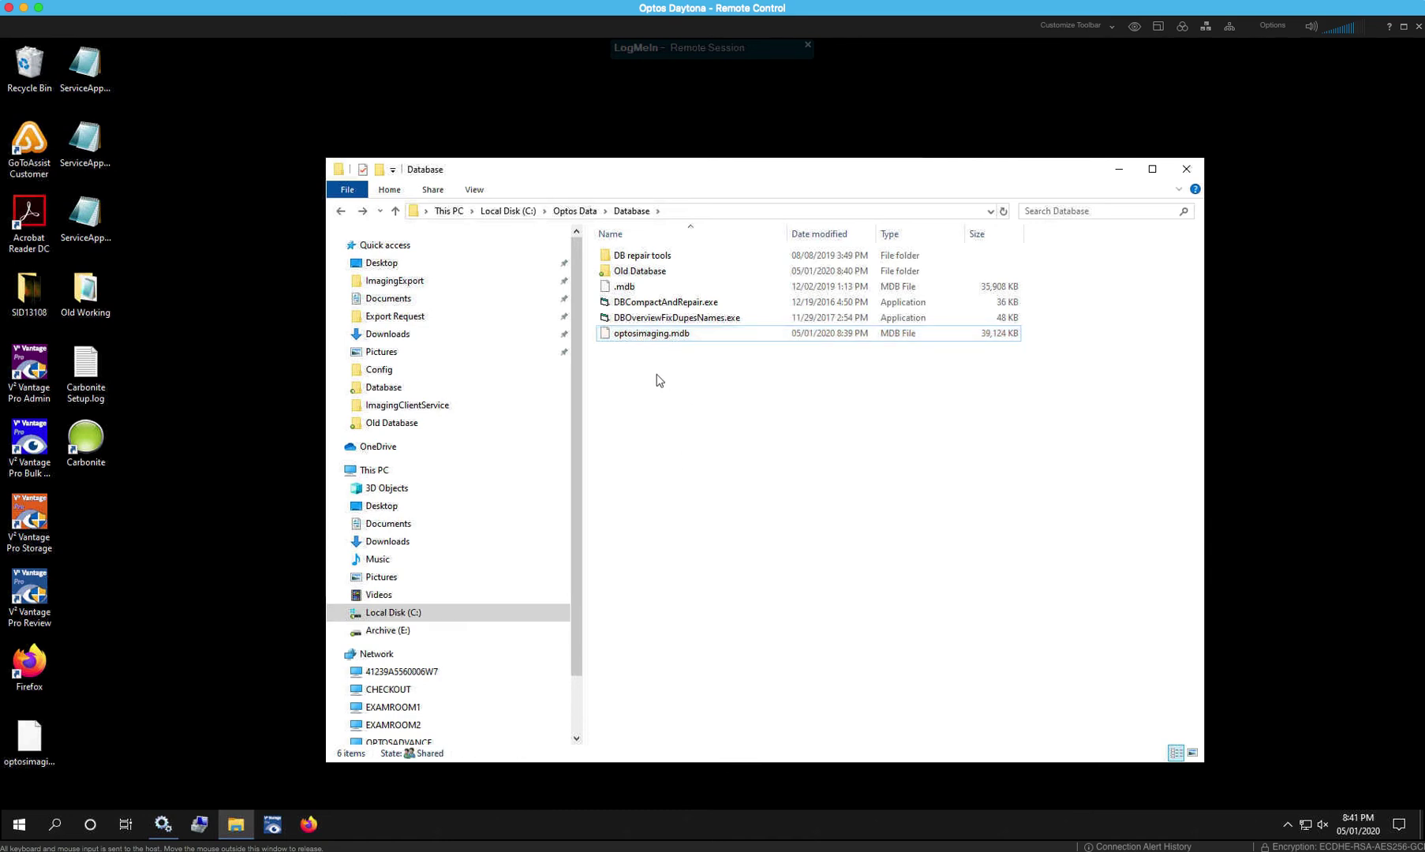
{"action": "left_click", "coordinate": [1186, 170]}
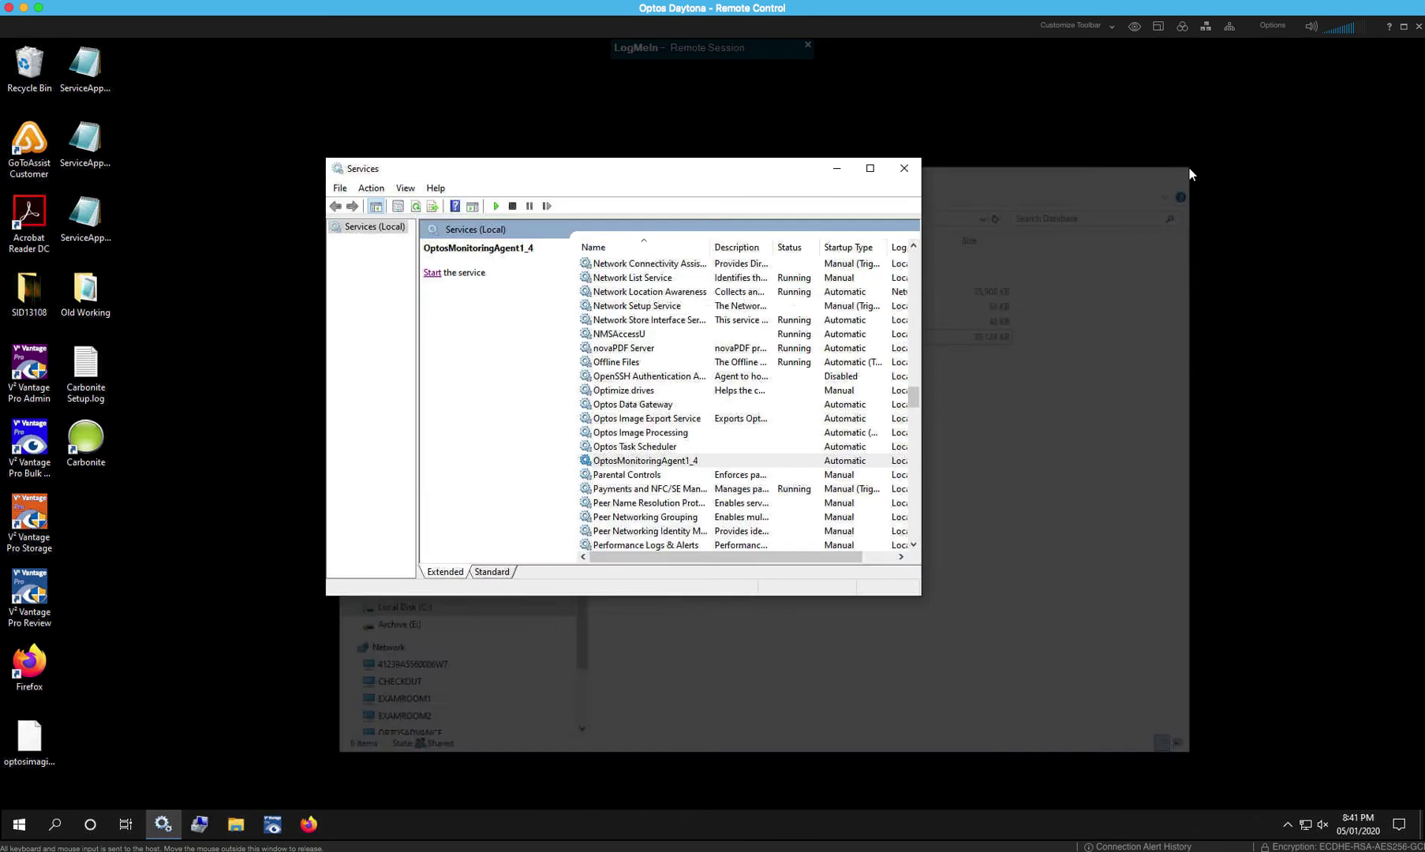
Start the services Optos Data Gateway, Optos Image Export Service, Optos Image Processing, Optos Task Scheduler and OptosMonitoringAgent1_4, and close the Services console
{"action": "left_click", "coordinate": [608, 405]}
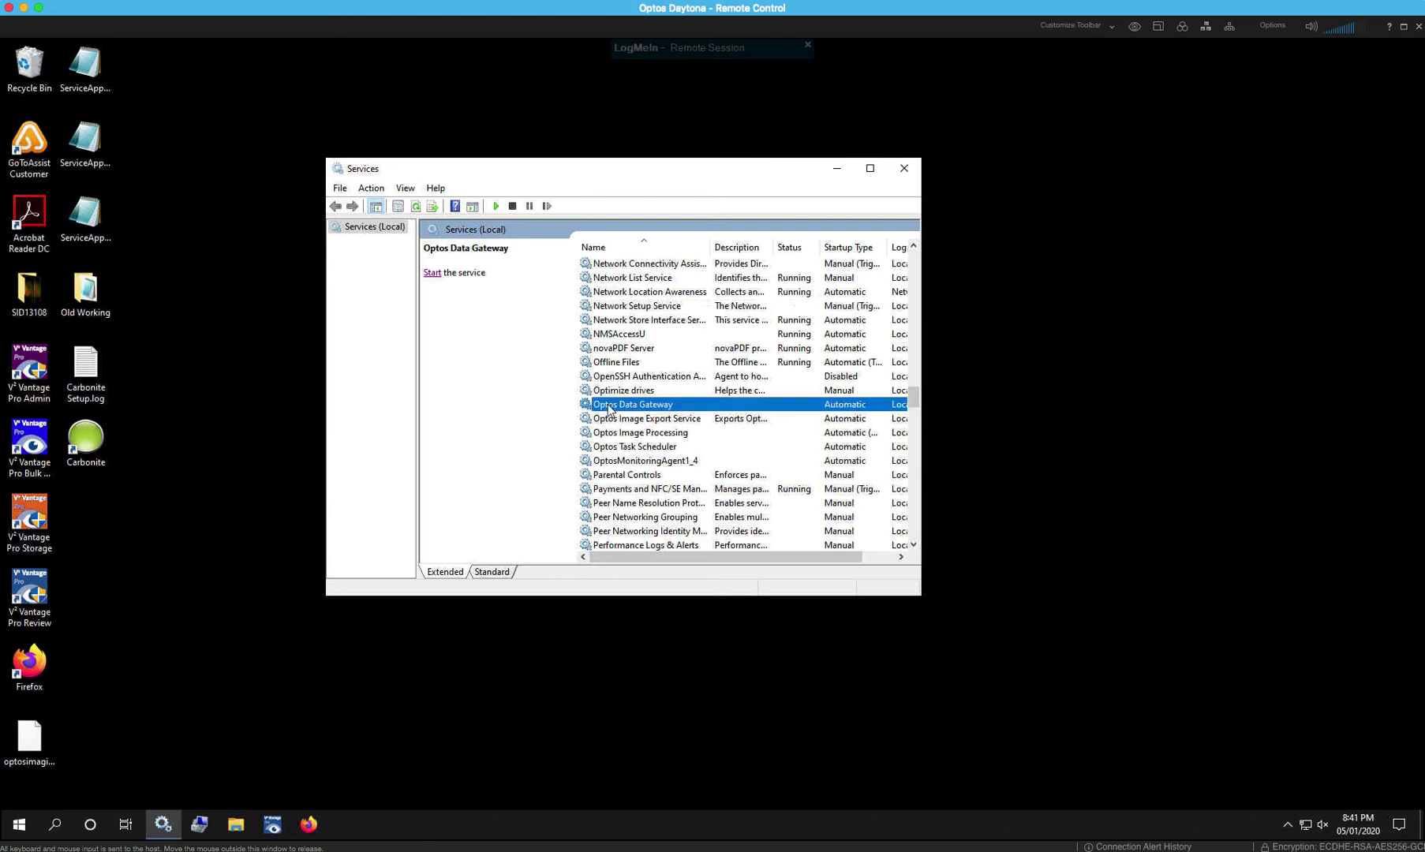
{"action": "left_click", "coordinate": [431, 273]}
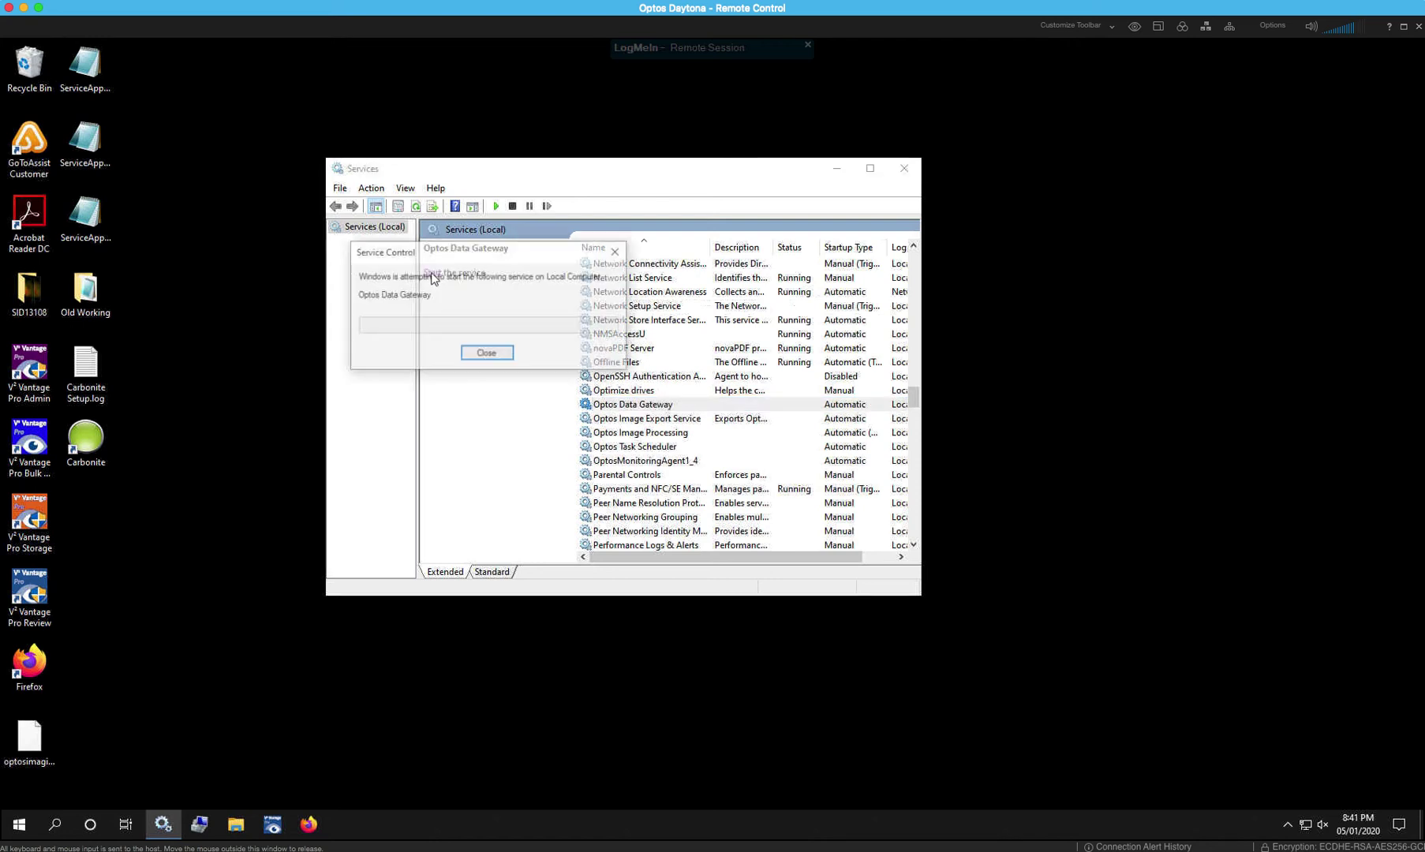
{"action": "left_click", "coordinate": [606, 418]}
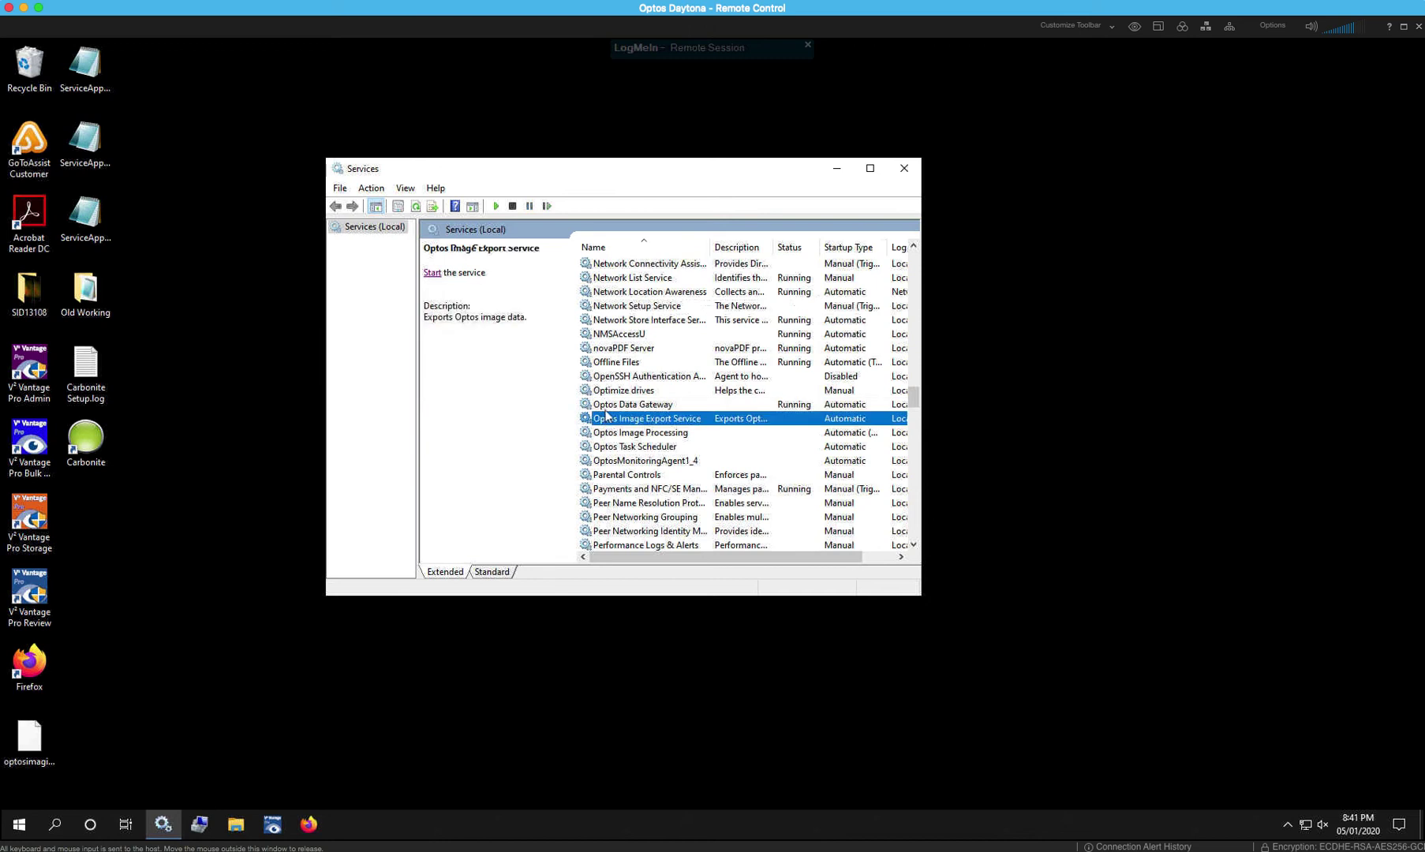
{"action": "left_click", "coordinate": [434, 273]}
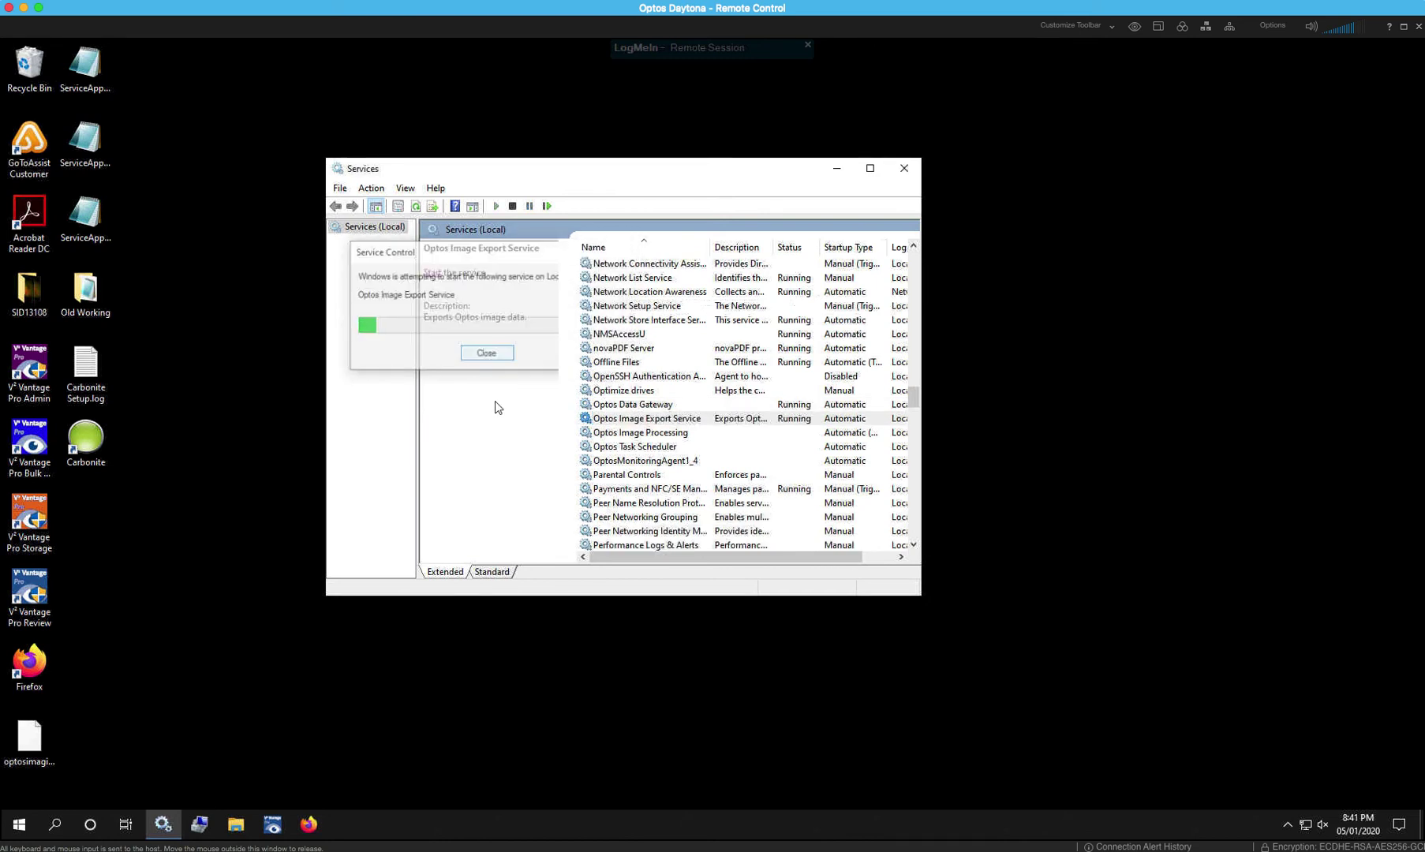
{"action": "left_click", "coordinate": [617, 435]}
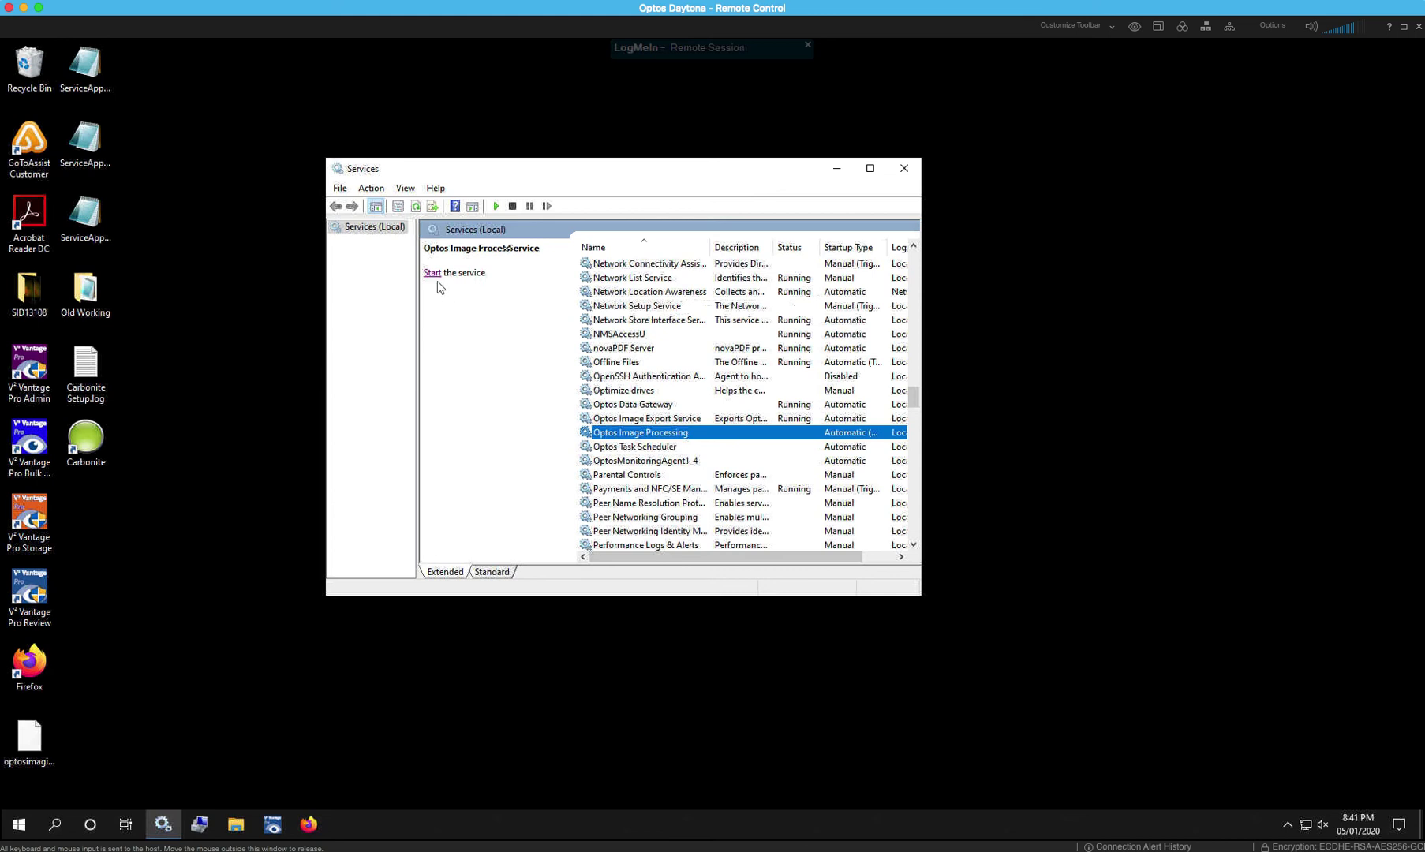
{"action": "left_click", "coordinate": [432, 273]}
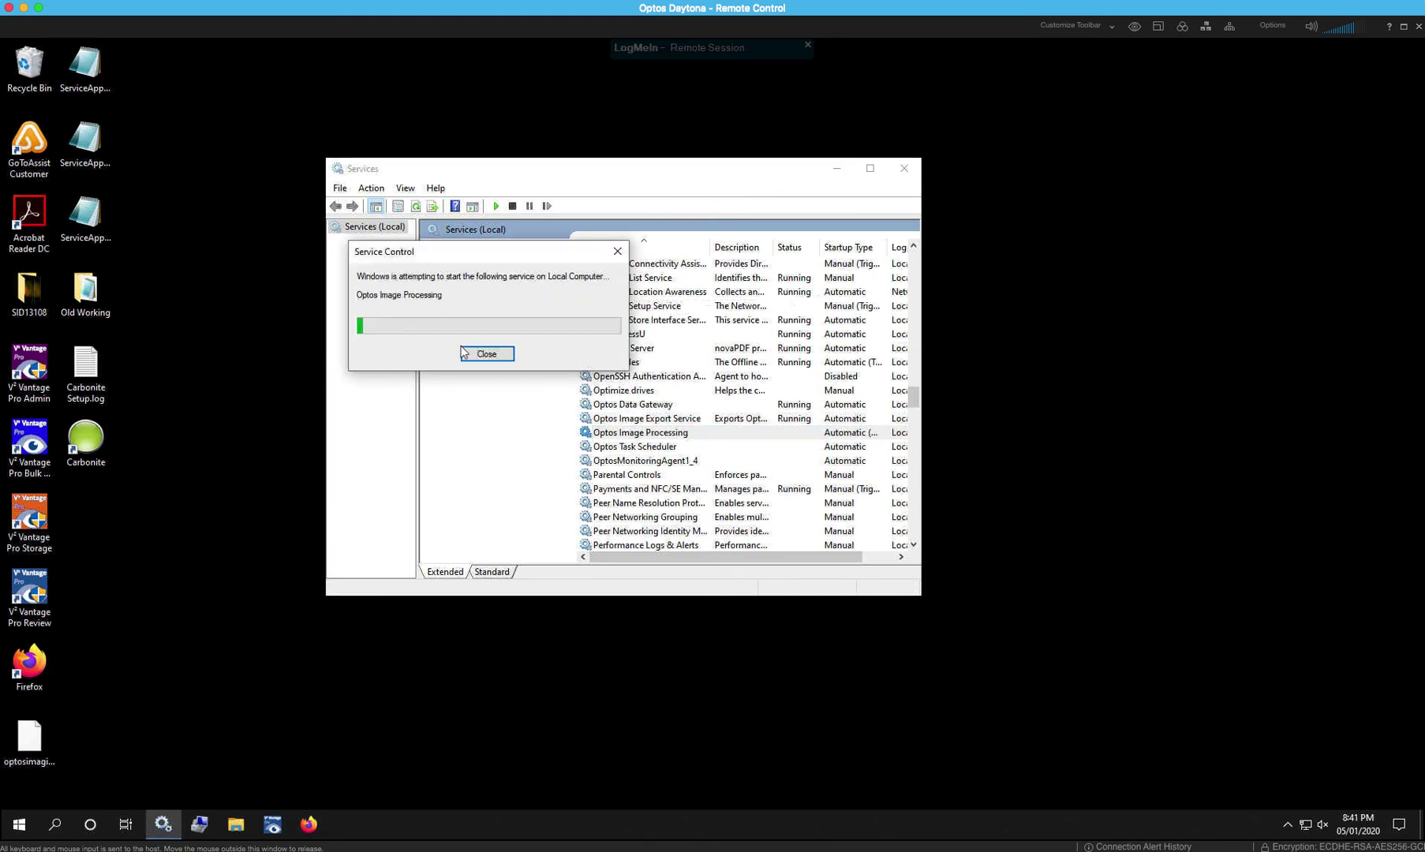
{"action": "left_click", "coordinate": [621, 447]}
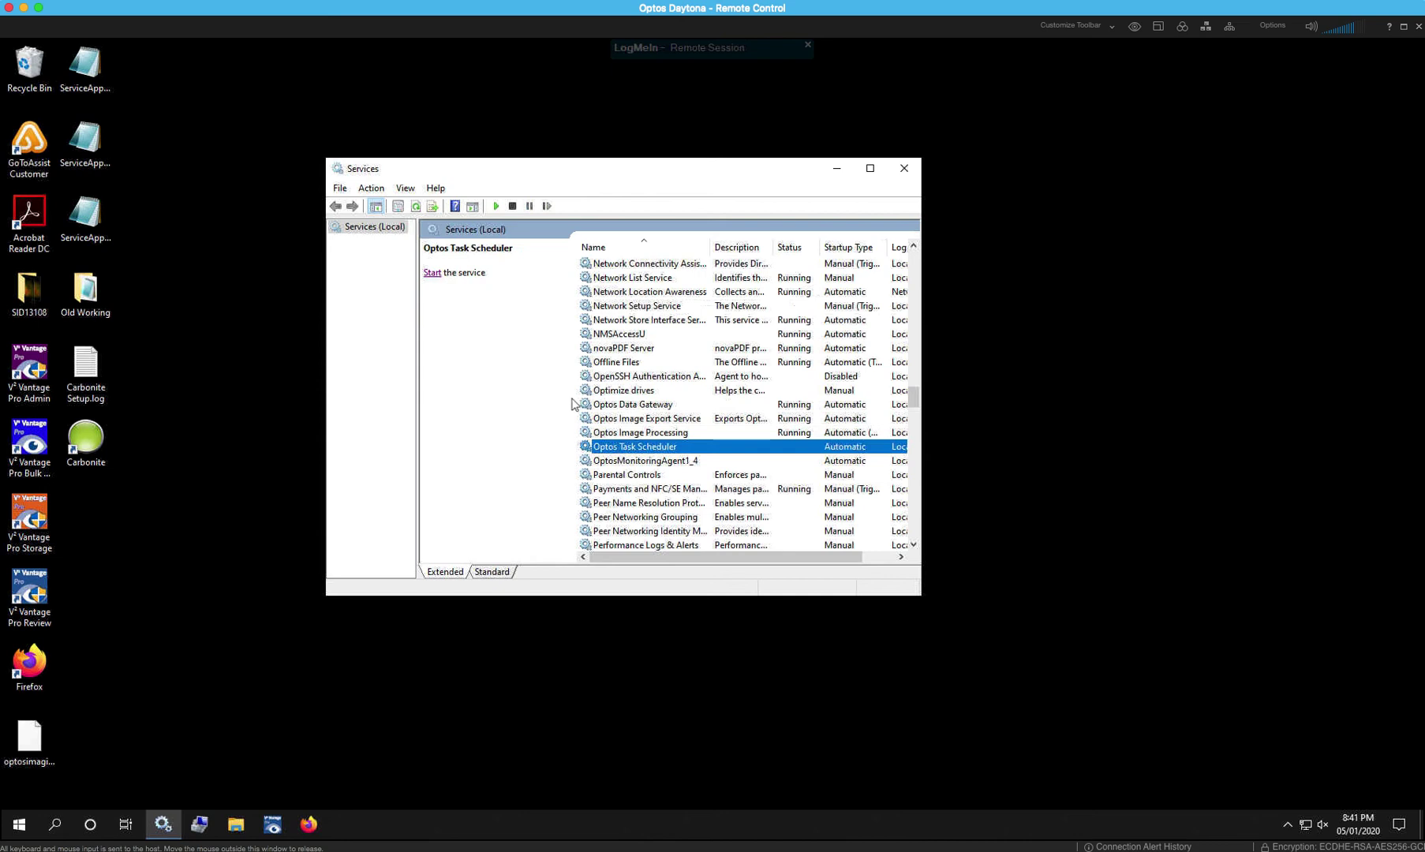
{"action": "left_click", "coordinate": [432, 273]}
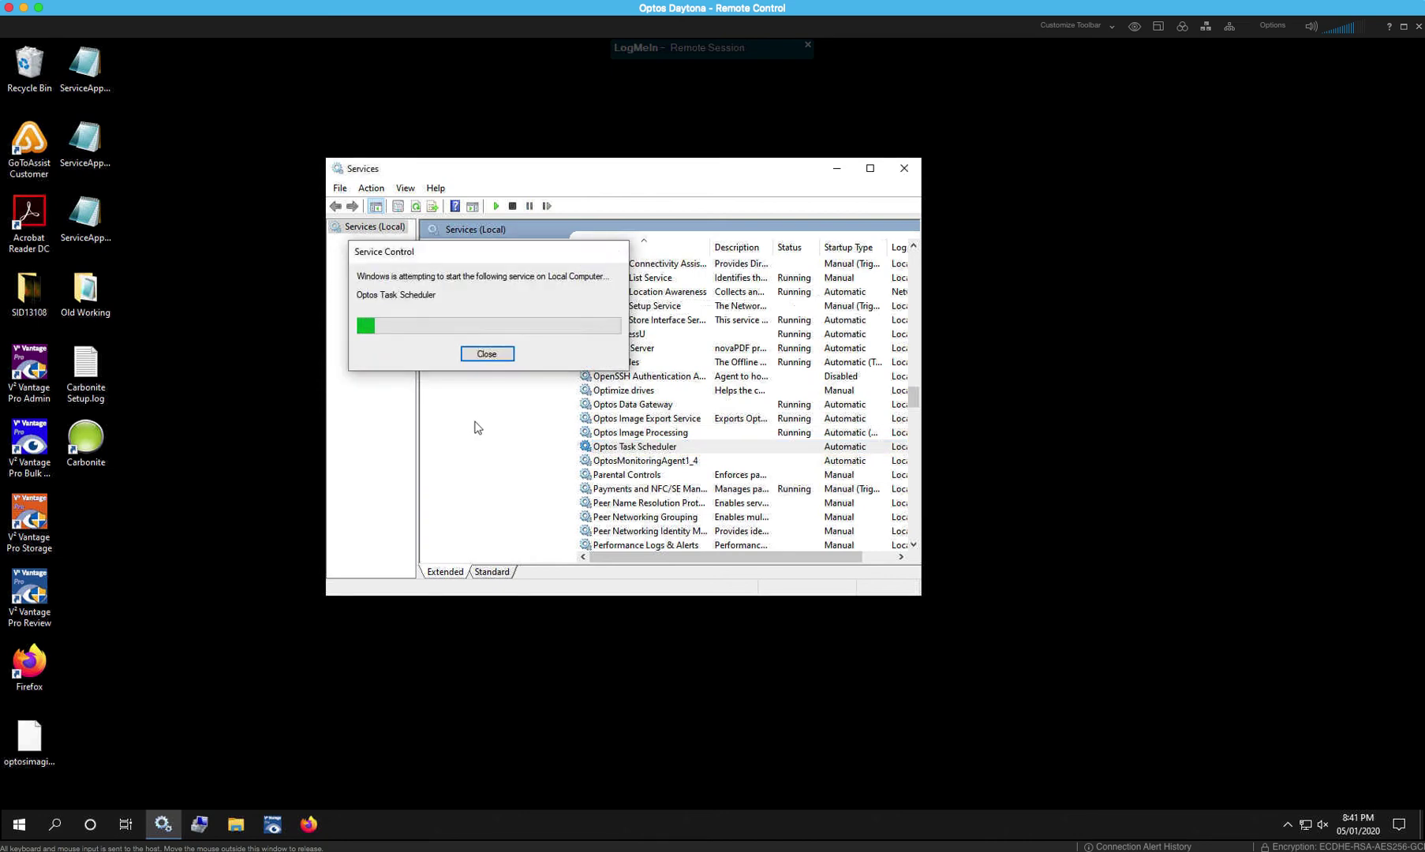
{"action": "left_click", "coordinate": [609, 460]}
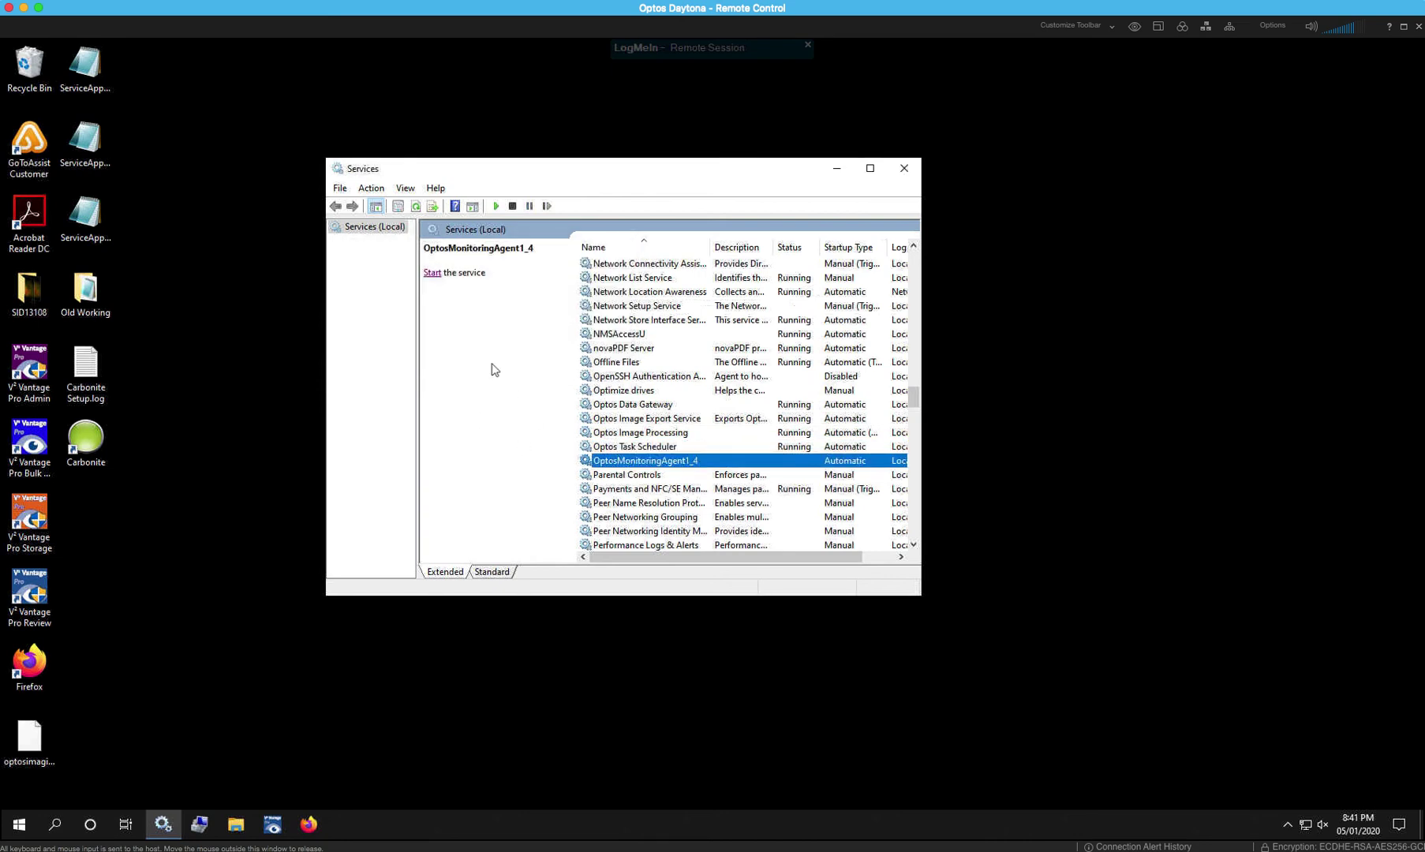
{"action": "left_click", "coordinate": [432, 273]}
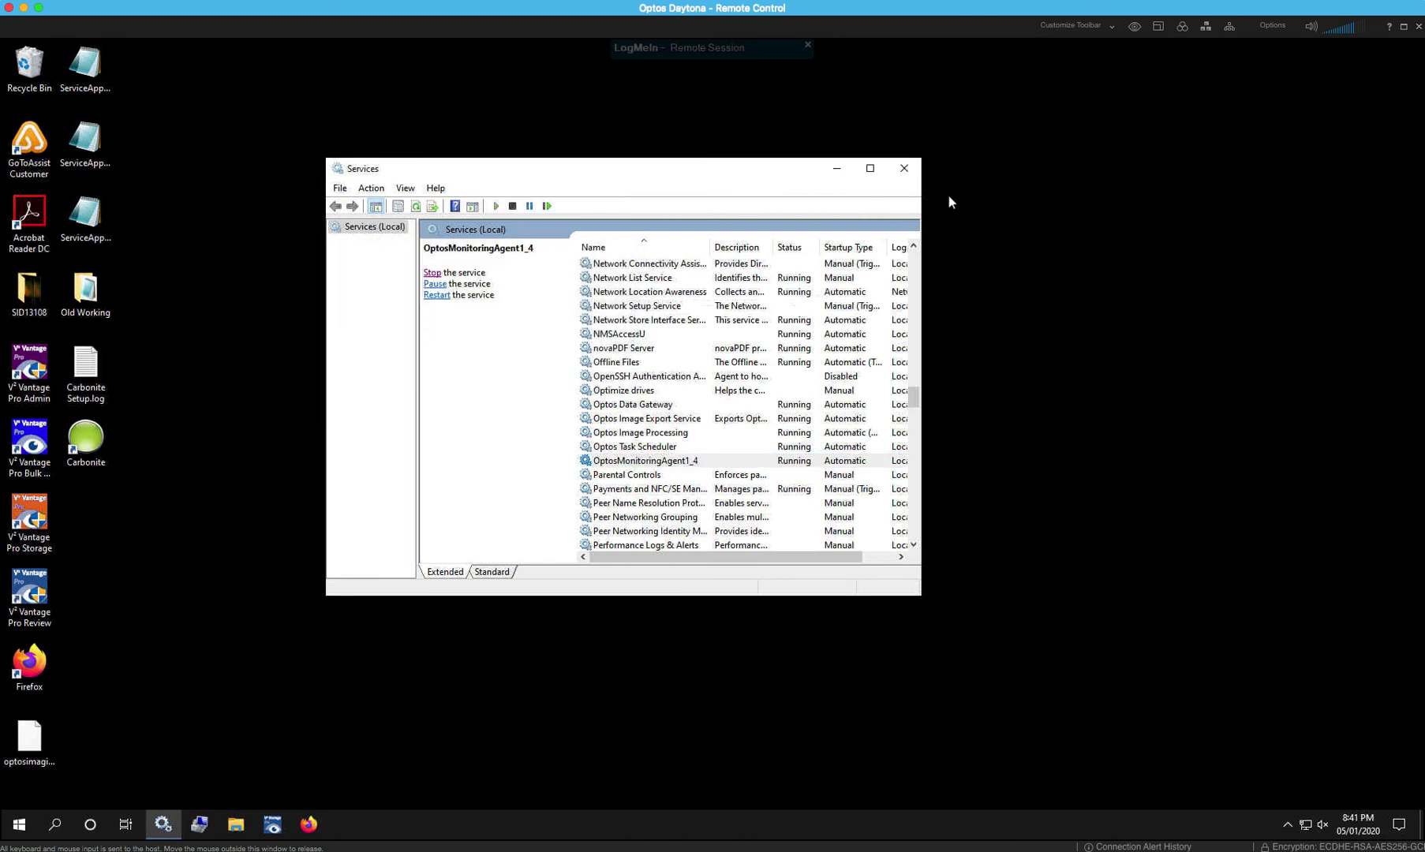
{"action": "left_click", "coordinate": [904, 168]}
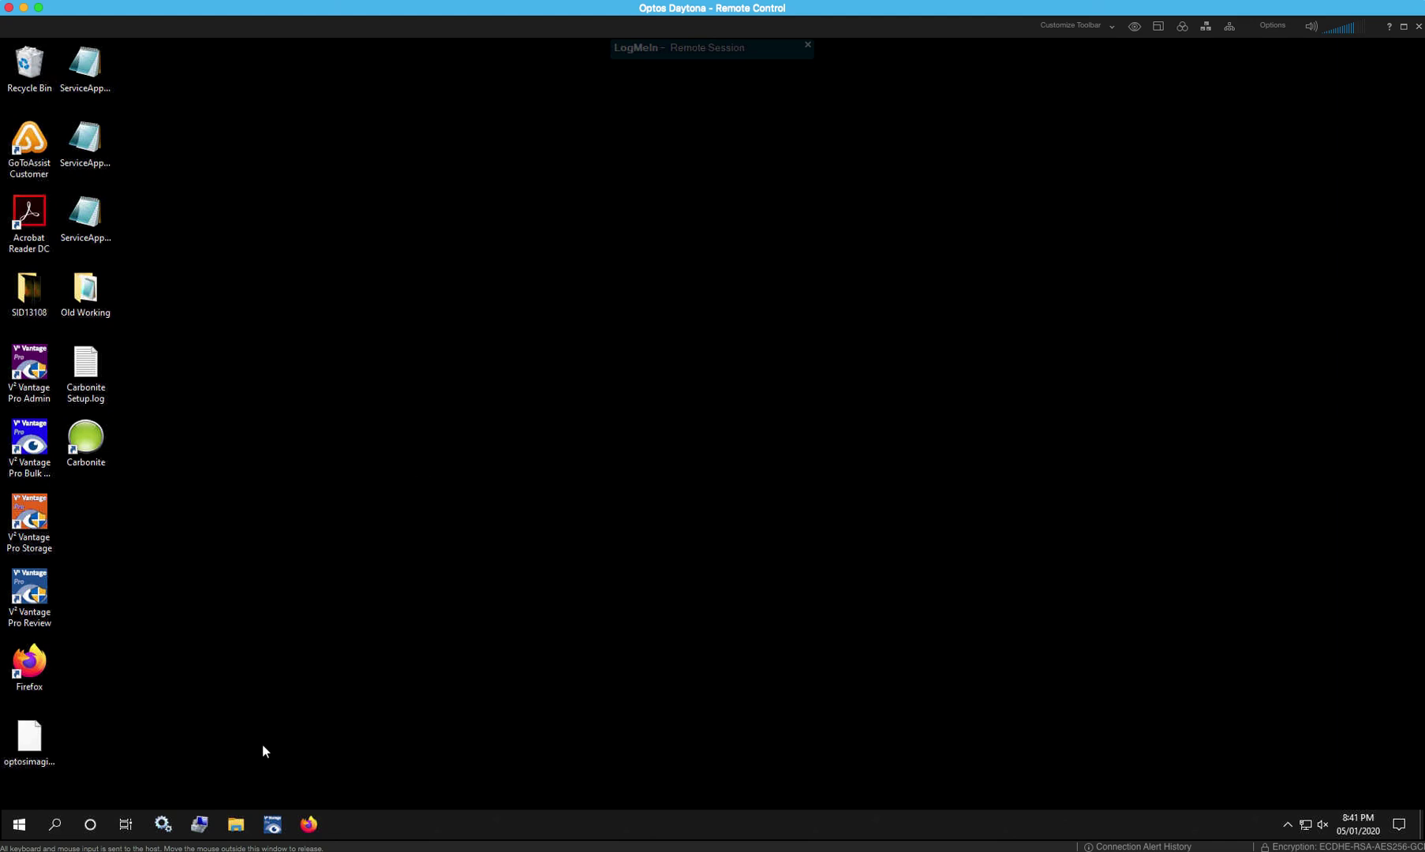